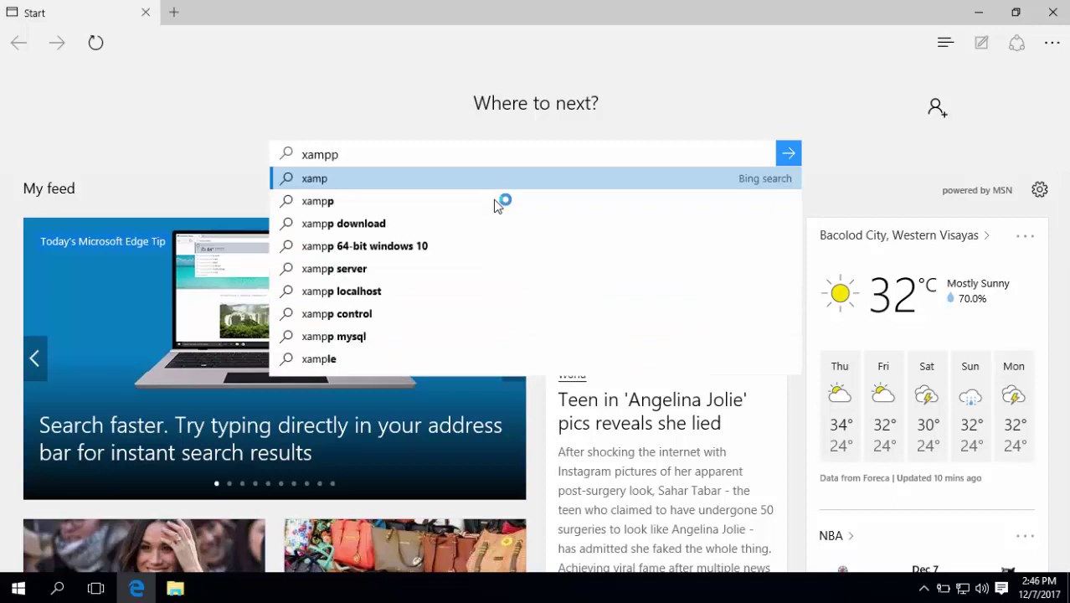
Search Bing for xampp and open the Apache Friends XAMPP home page
key(Return)
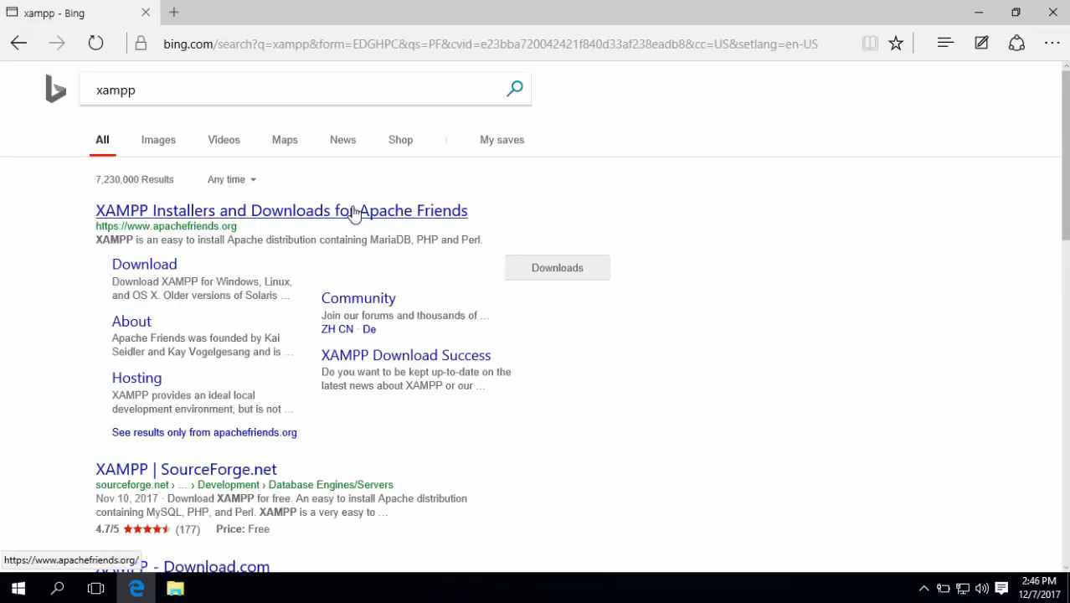
click(201, 217)
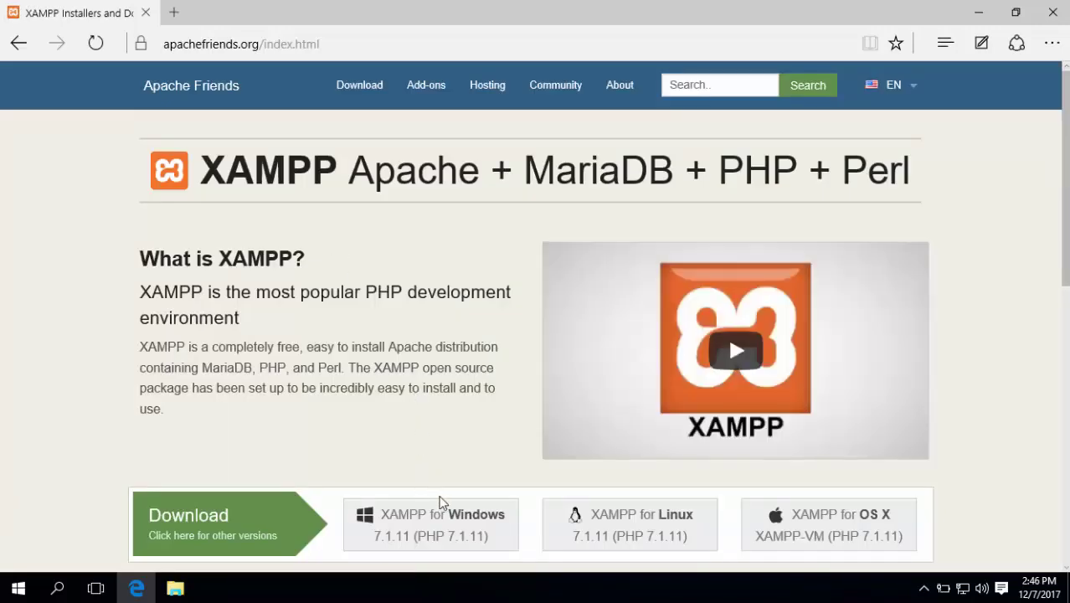
Download the XAMPP for Windows 7.1.11 installer from the Apache Friends page
scroll(447, 483, down, 1)
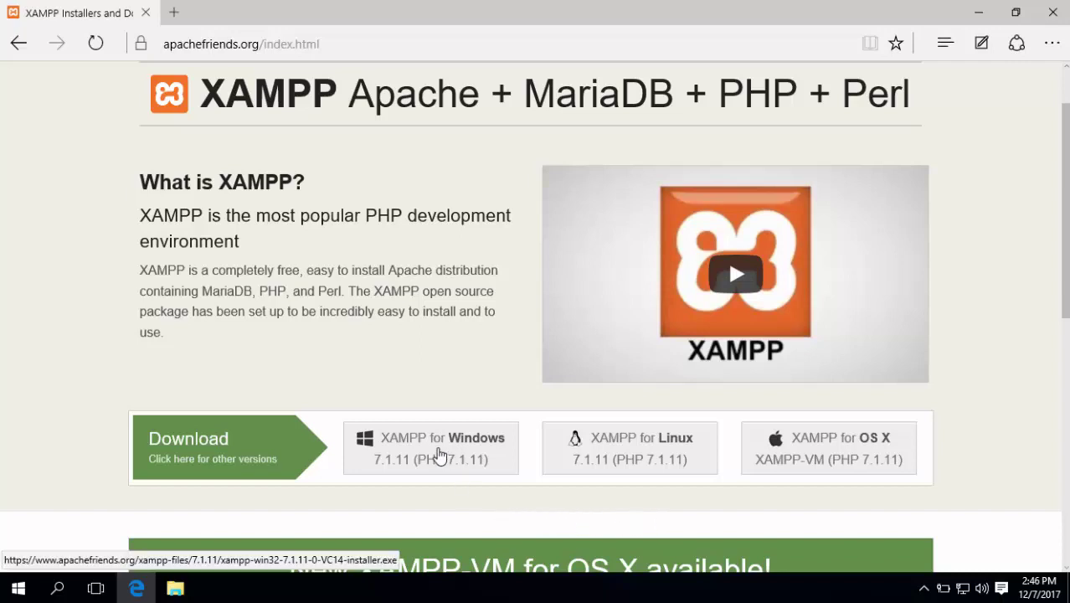
click(439, 453)
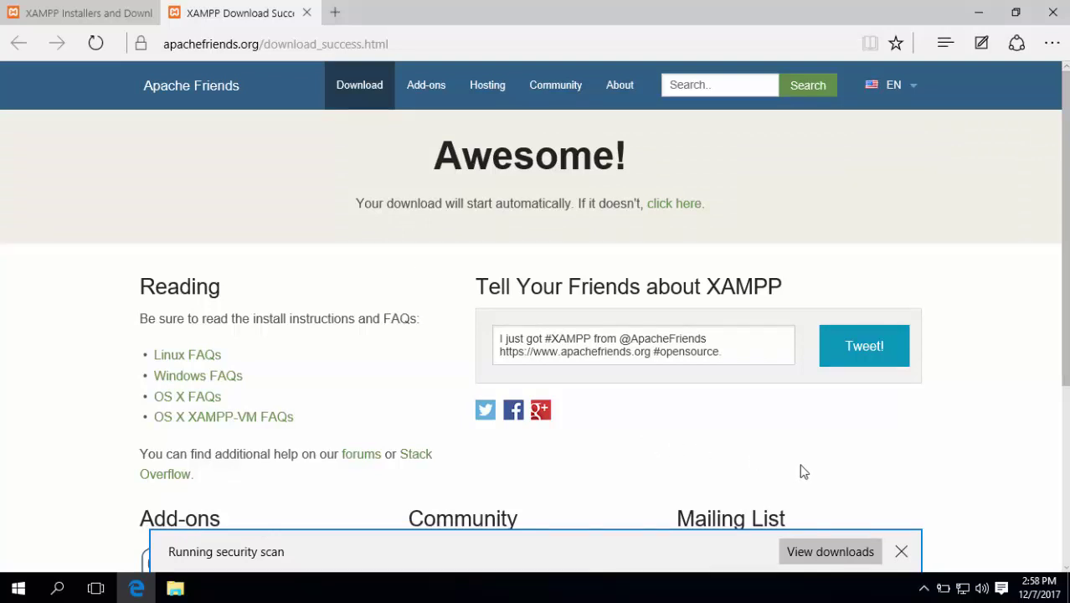
Run the downloaded xampp-win32-7.1.11 installer from Edge's downloads
click(833, 552)
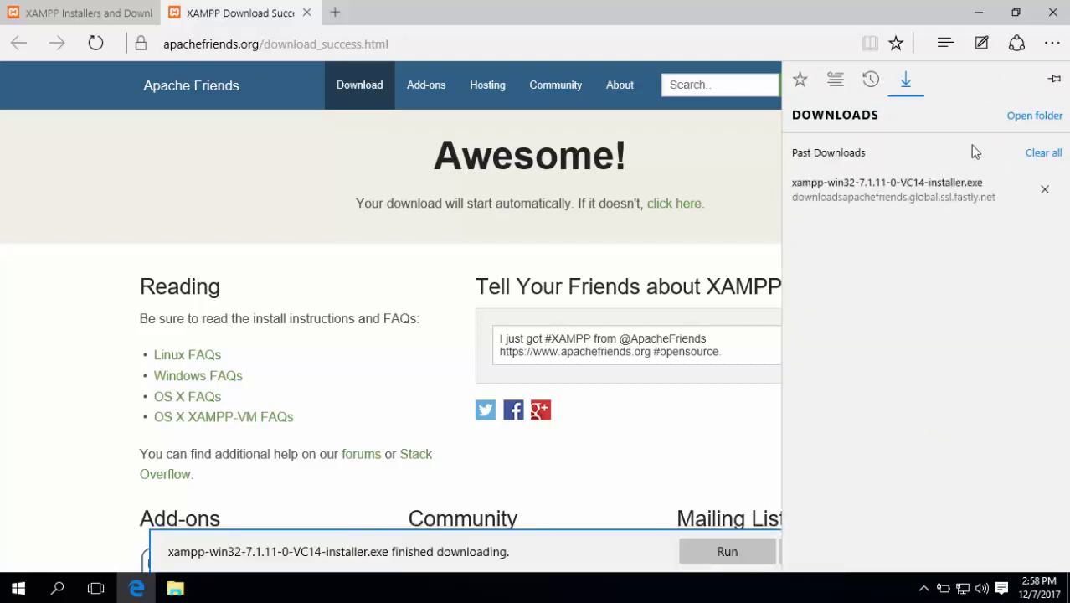
click(1028, 117)
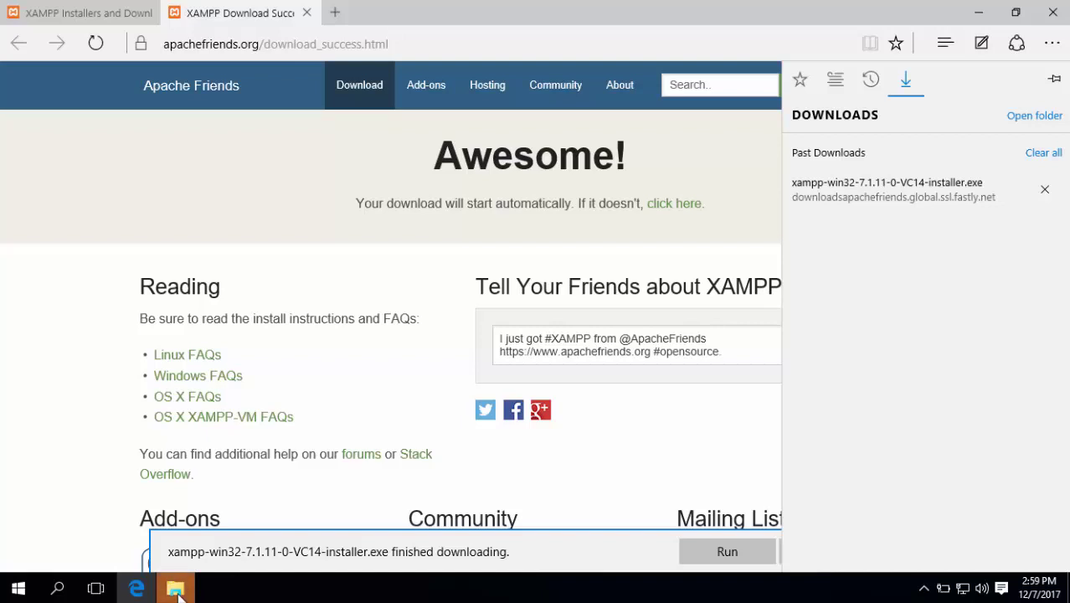
click(561, 456)
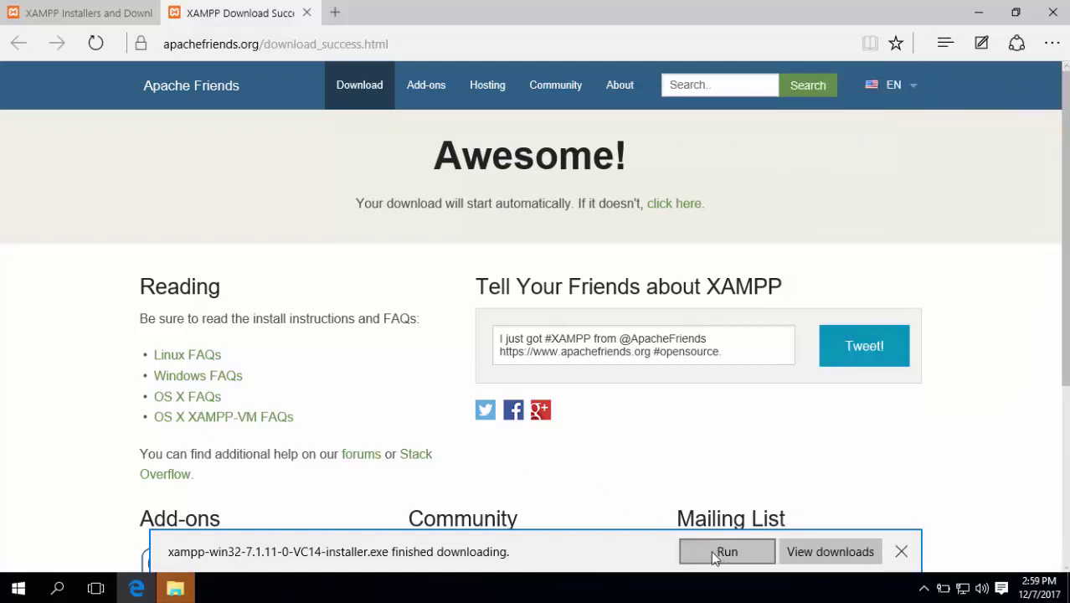
click(725, 556)
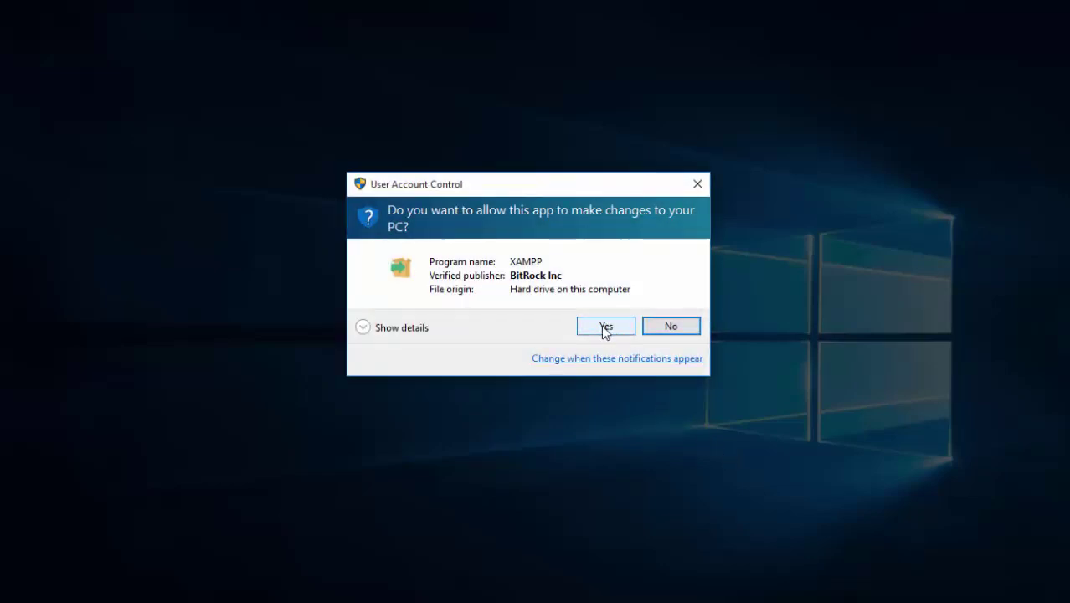
Let the XAMPP installer run, close every Edge tab, and minimise the Downloads folder
click(604, 326)
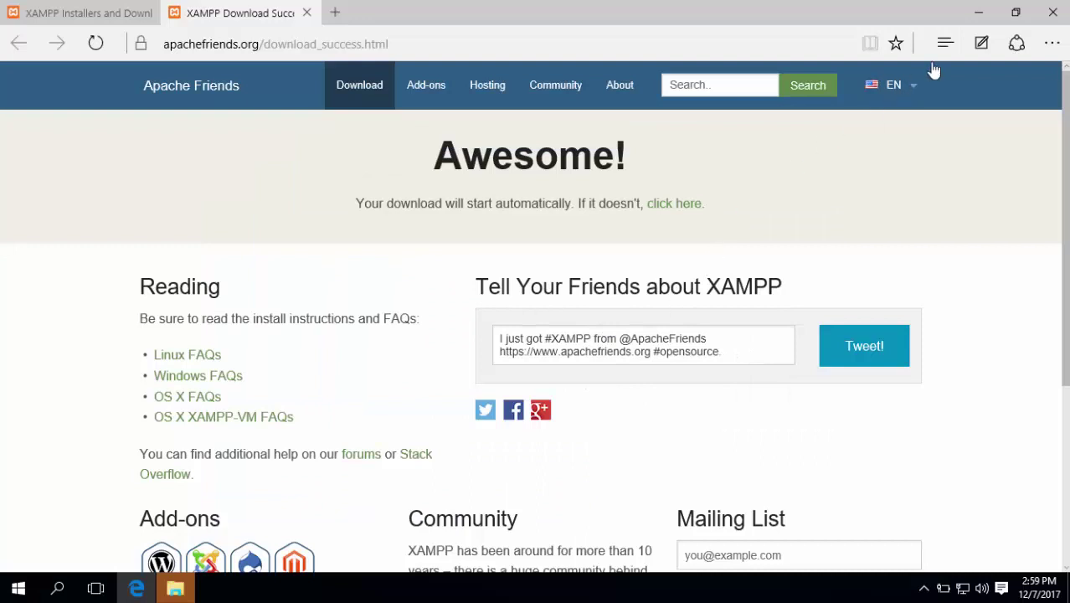
click(1053, 16)
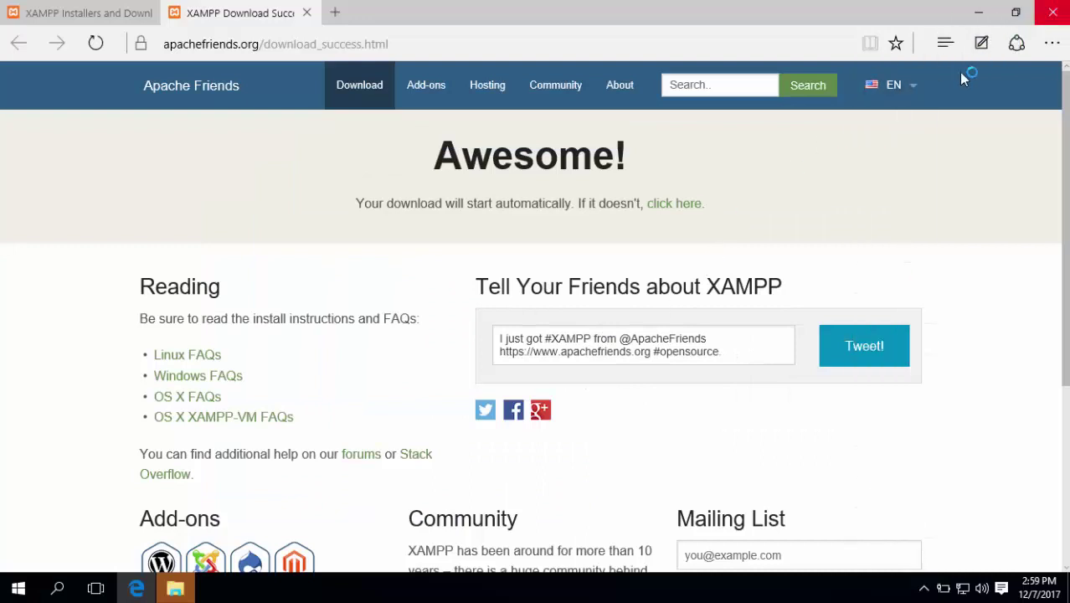
click(436, 284)
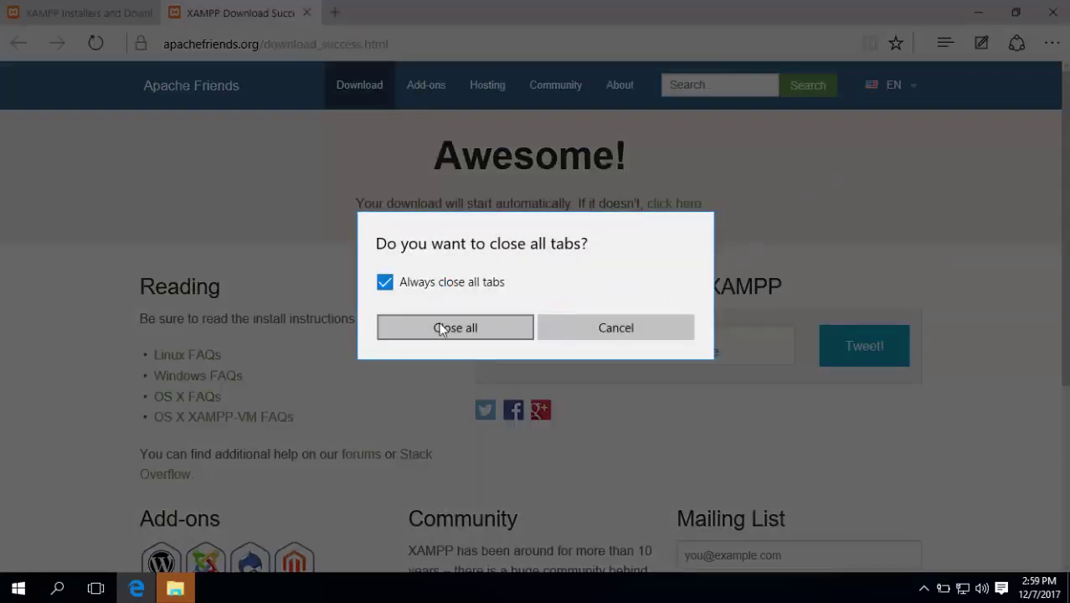
click(442, 326)
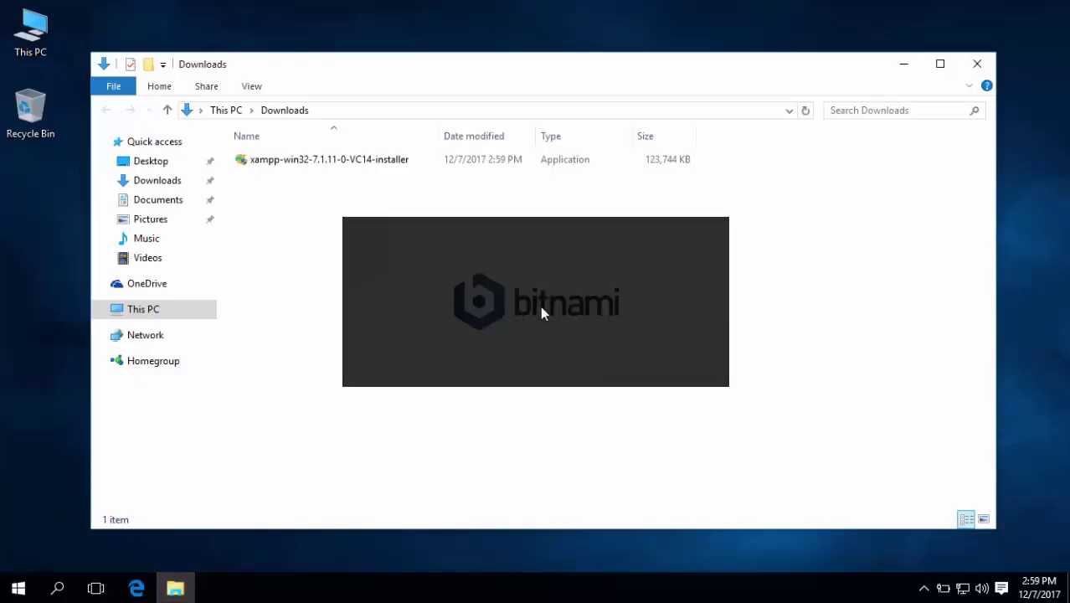
click(901, 66)
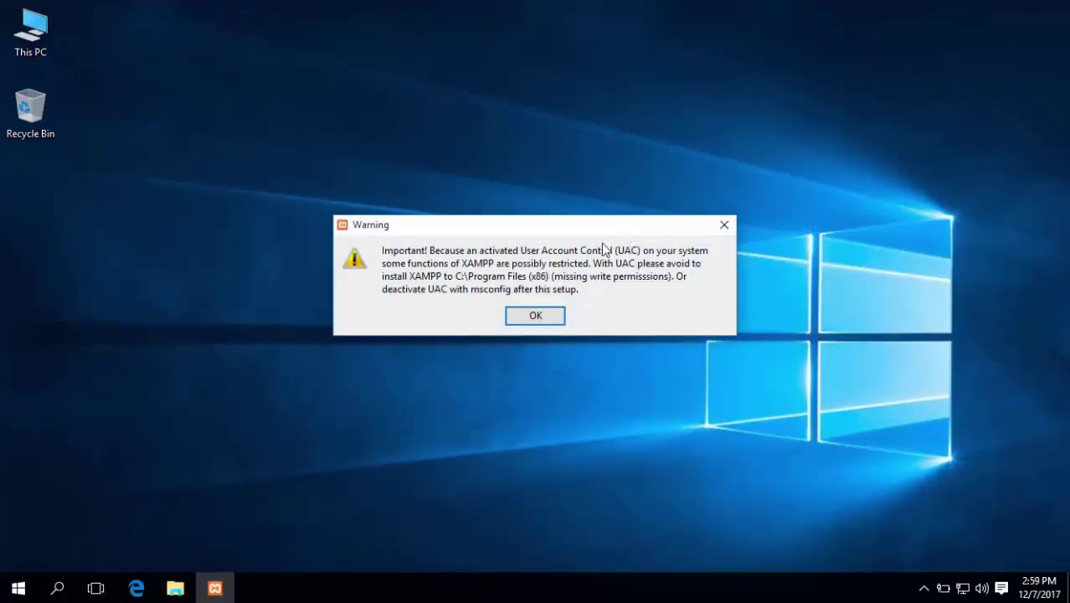
Set up XAMPP with all components in C:\xampp, with 'Learn more about Bitnami' unchecked
click(534, 317)
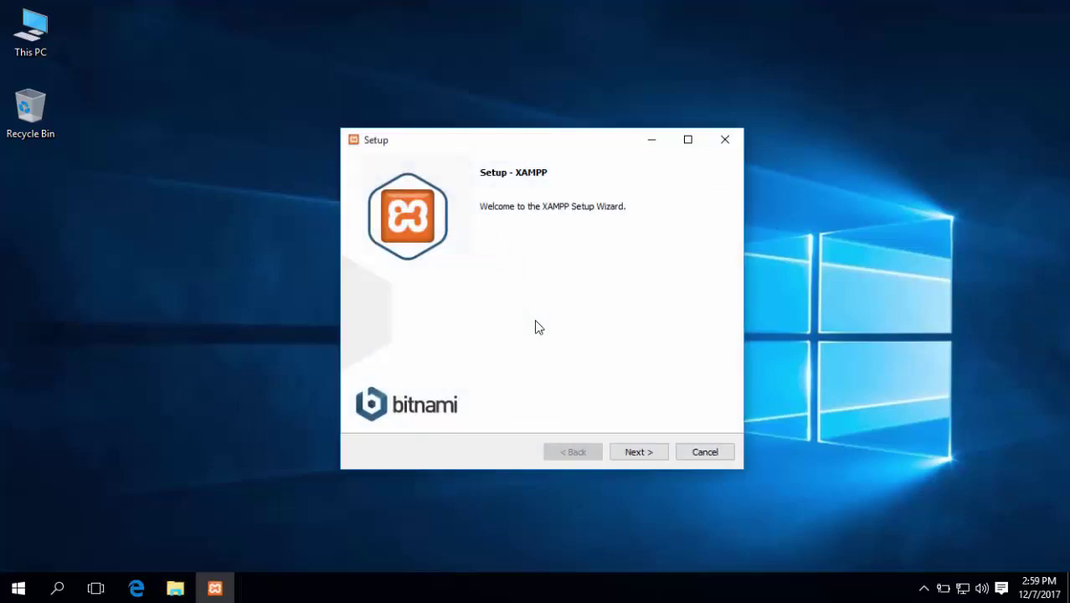
click(646, 452)
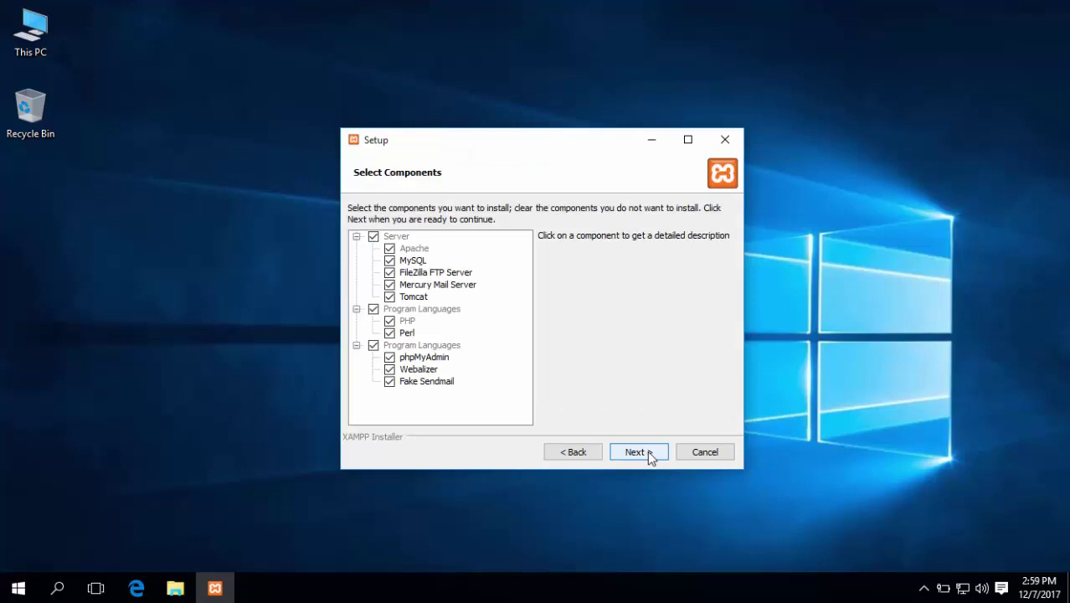
click(653, 455)
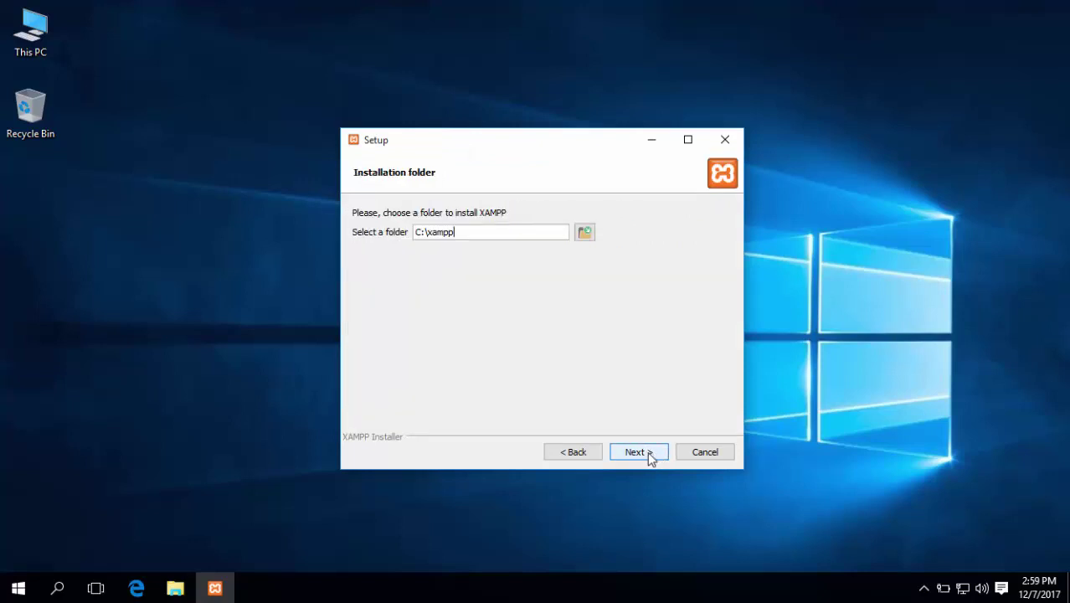
click(647, 451)
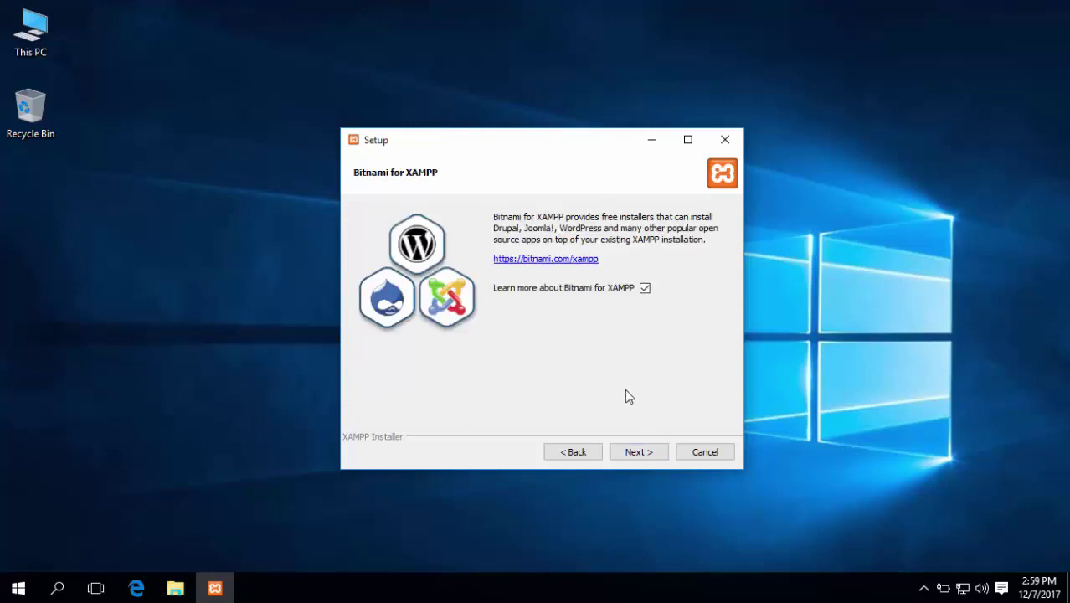
click(644, 288)
click(646, 456)
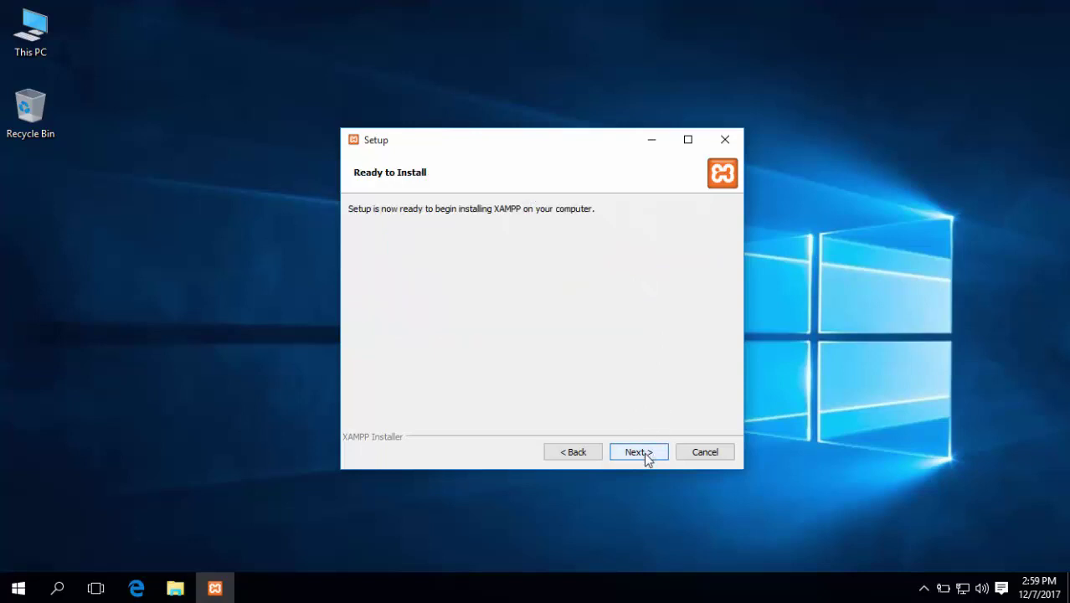
Install XAMPP, allowing Apache HTTP Server through the Windows firewall
click(645, 453)
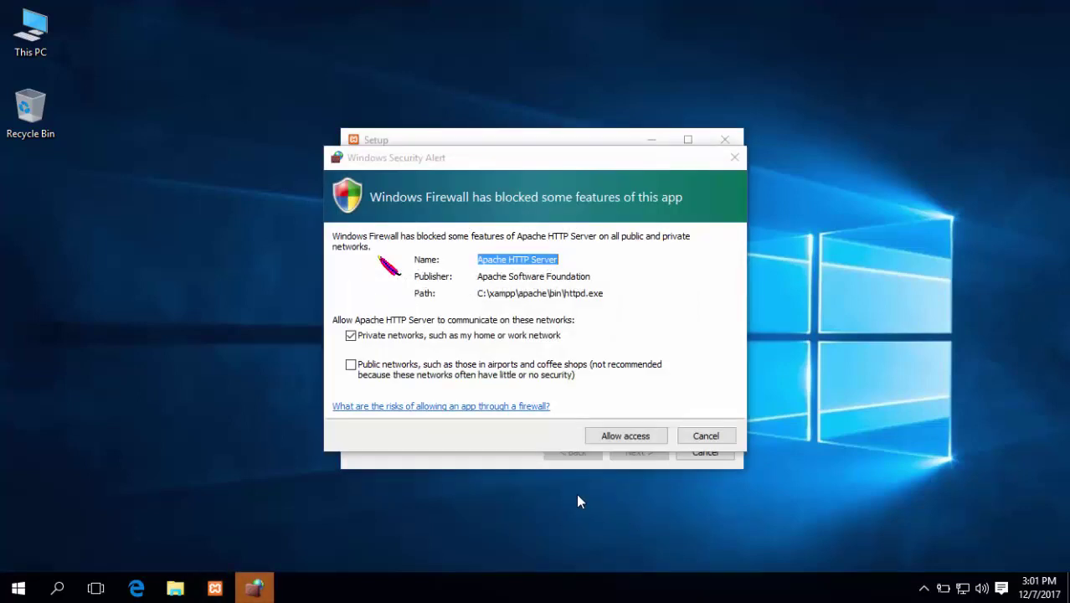
click(628, 438)
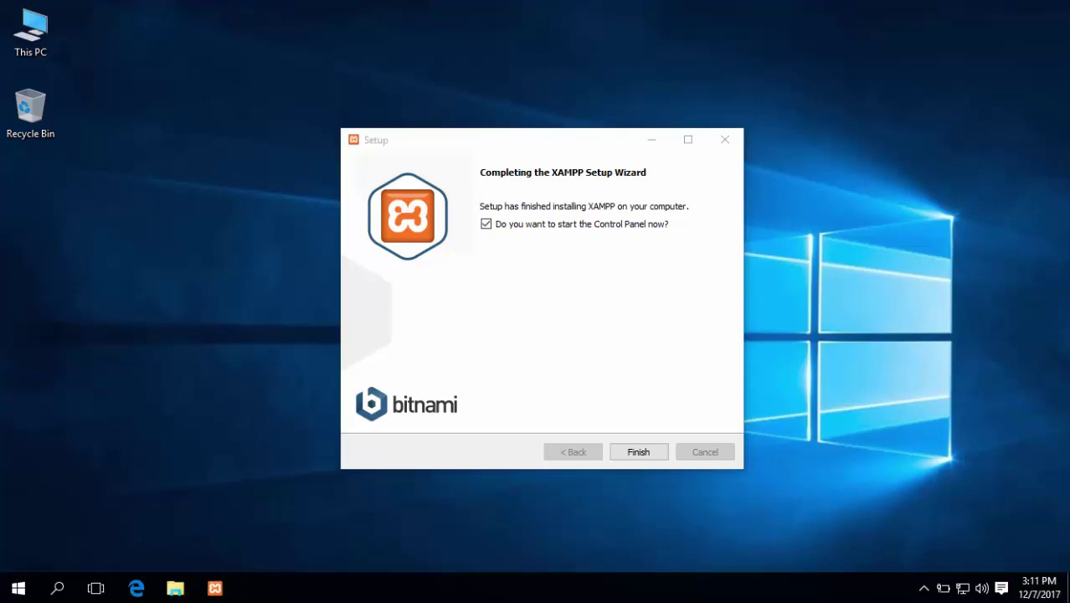
Finish setup and save English as the XAMPP Control Panel language
click(658, 457)
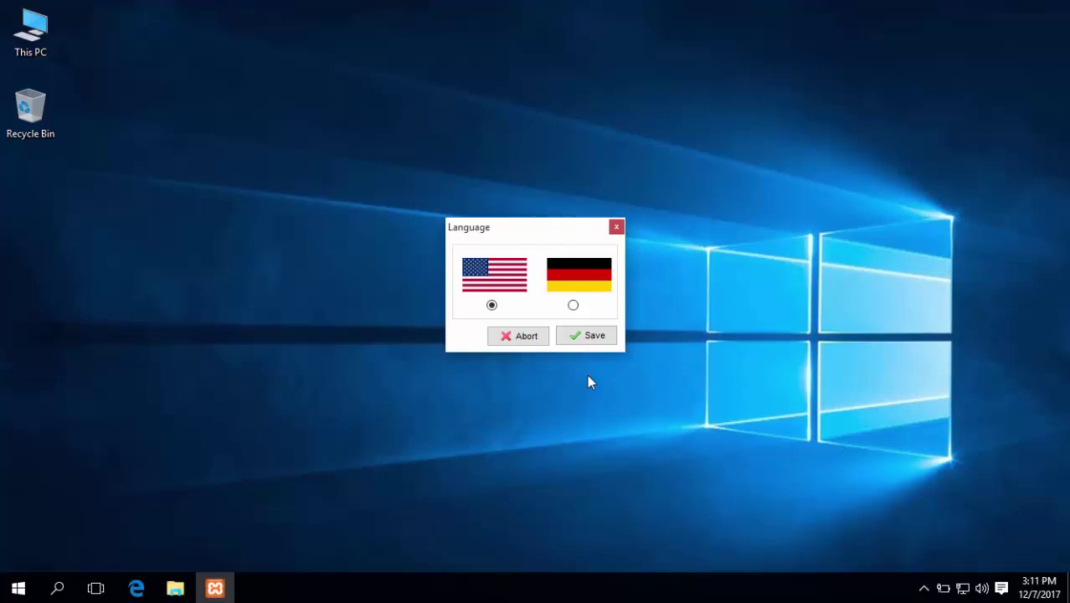
click(594, 336)
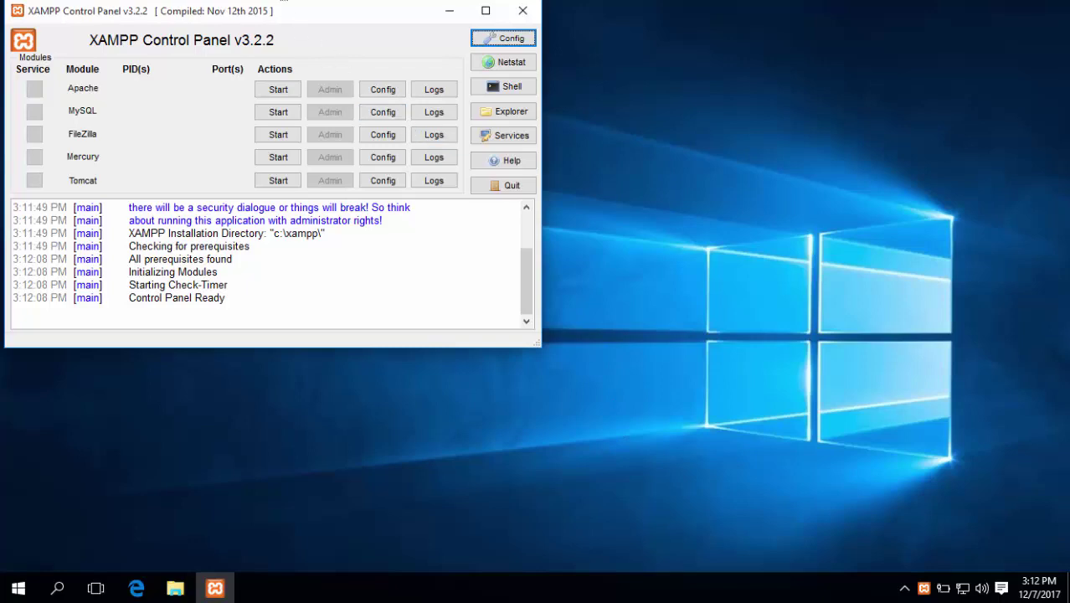
Start Apache and MySQL in the Control Panel, allowing mysqld through the firewall
drag(294, 17, 516, 109)
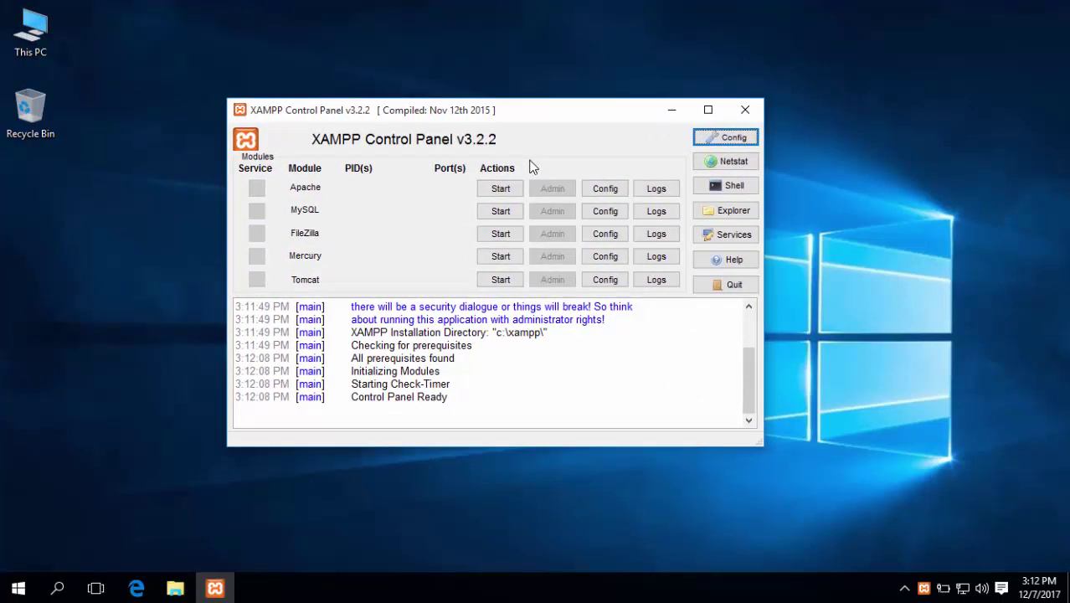
click(505, 190)
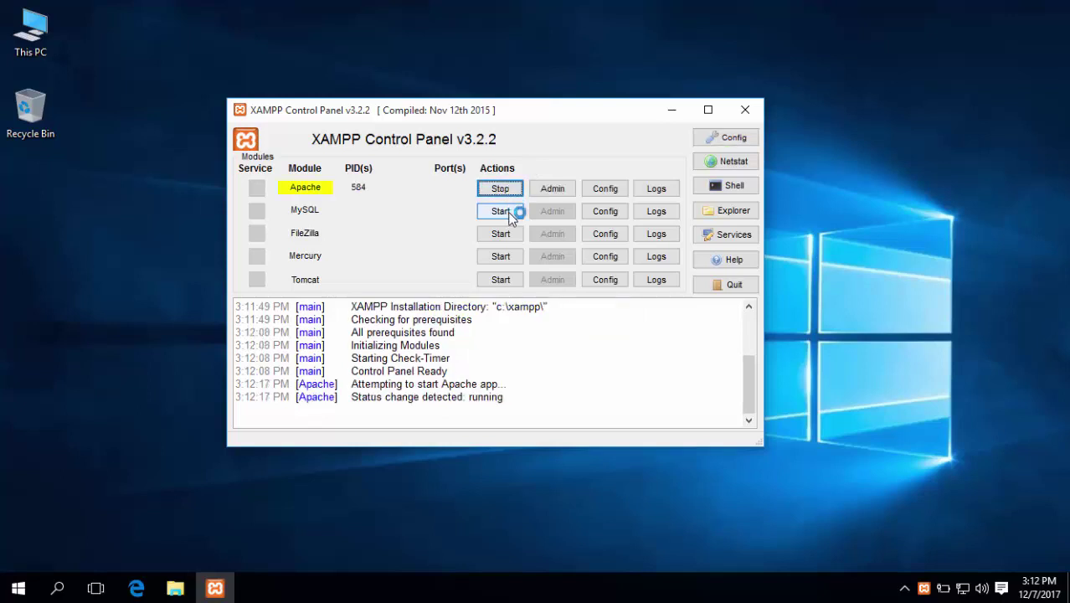
click(500, 211)
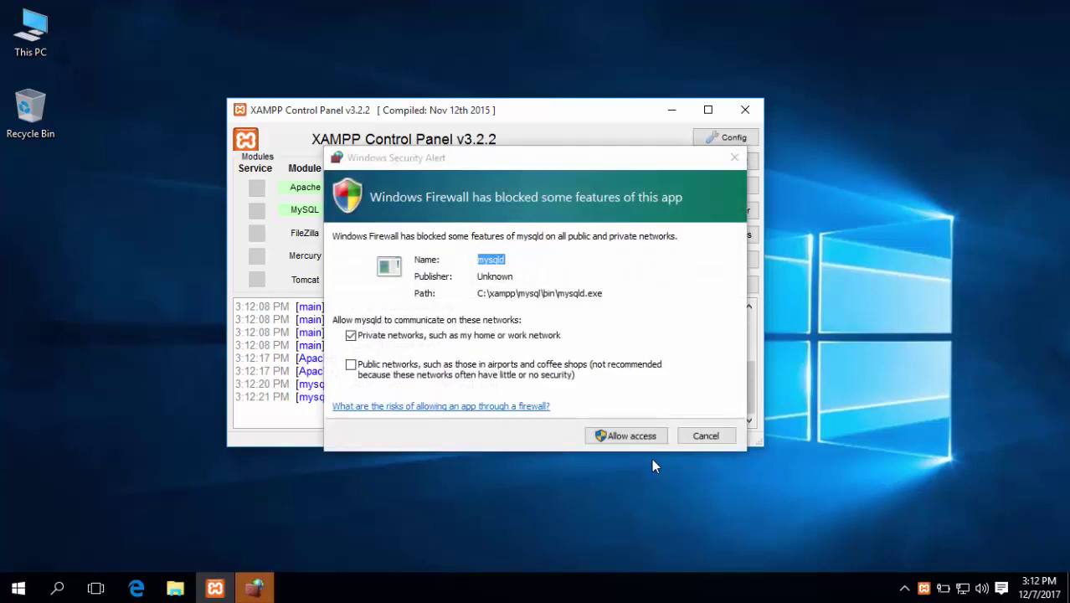
click(700, 450)
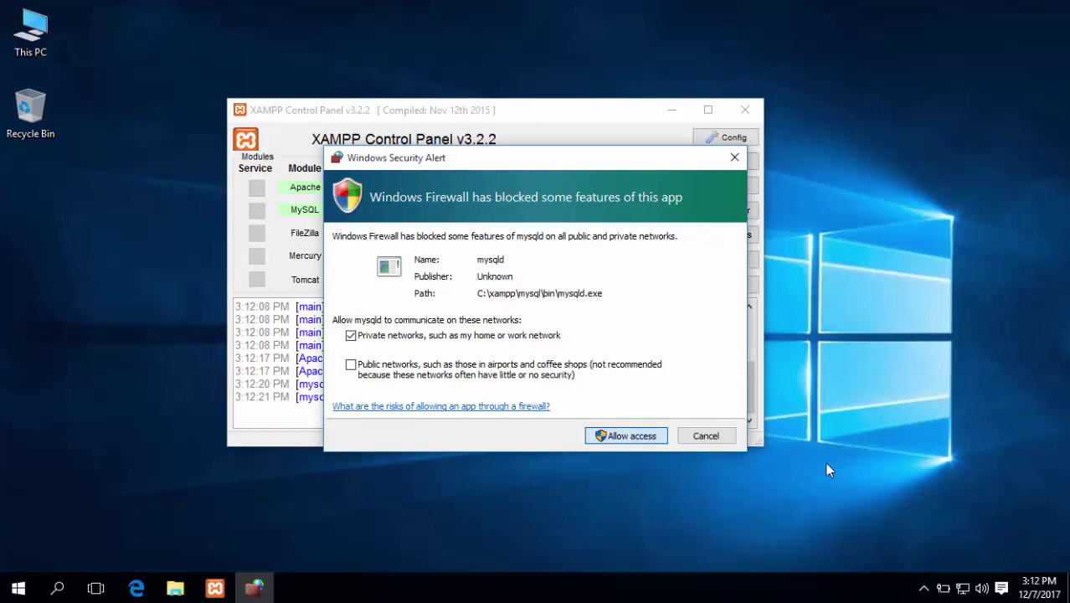
key(Return)
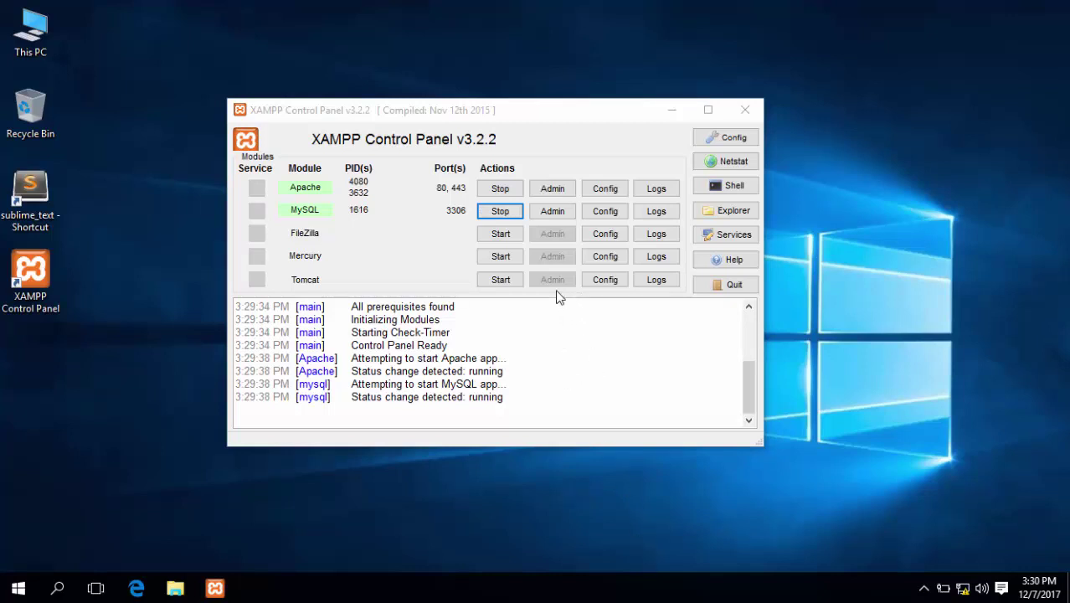
Open phpMyAdmin at localhost/phpmyadmin from the MySQL row's Admin button
click(558, 211)
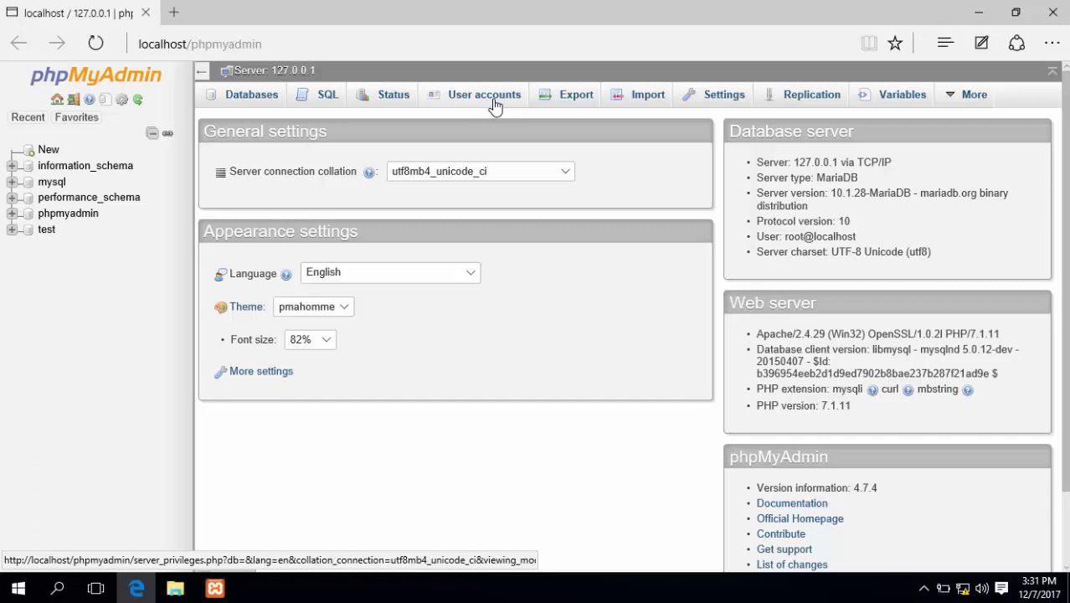
Show the User accounts overview with the Any, pma and root accounts
click(495, 106)
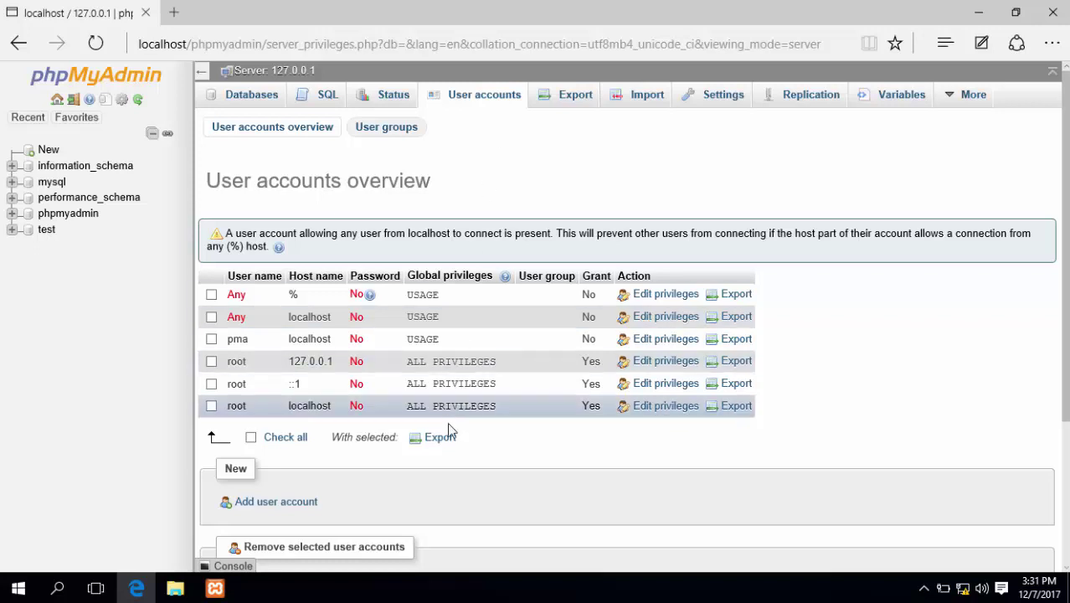
Open Edit privileges for the root account on localhost from the User accounts list
scroll(469, 418, down, 2)
scroll(476, 386, up, 1)
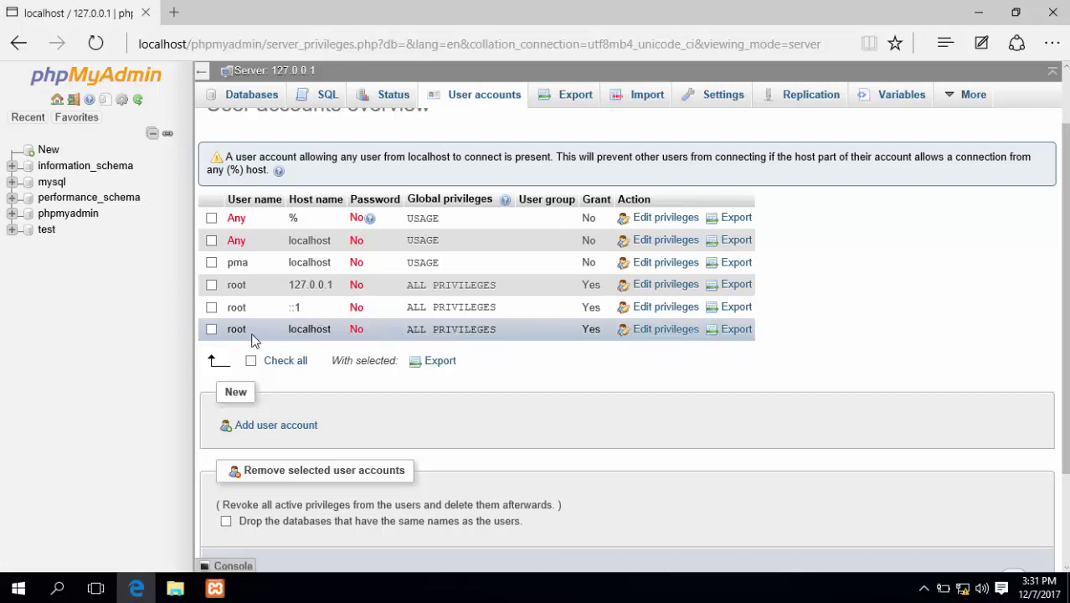
click(662, 330)
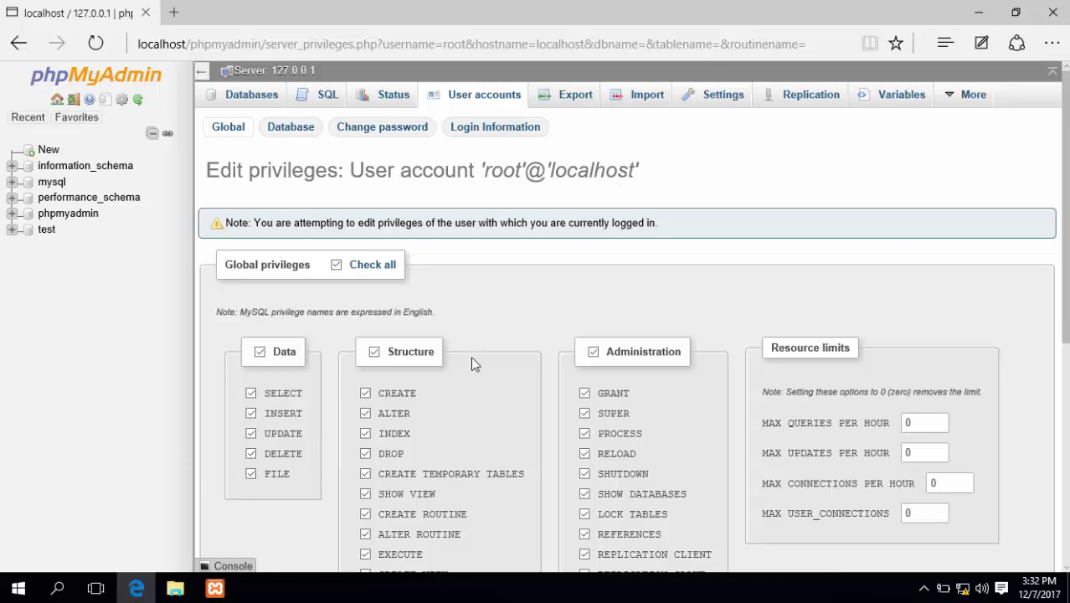
Open root's Change password form, generate a strong password, and delete its plain-text copy
click(397, 134)
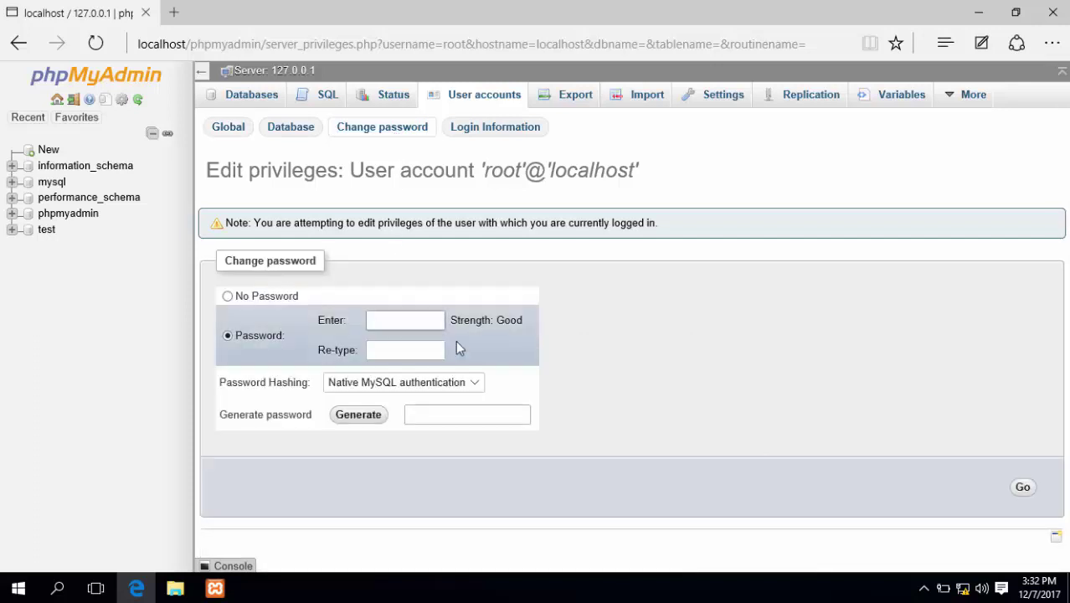
click(409, 327)
click(359, 414)
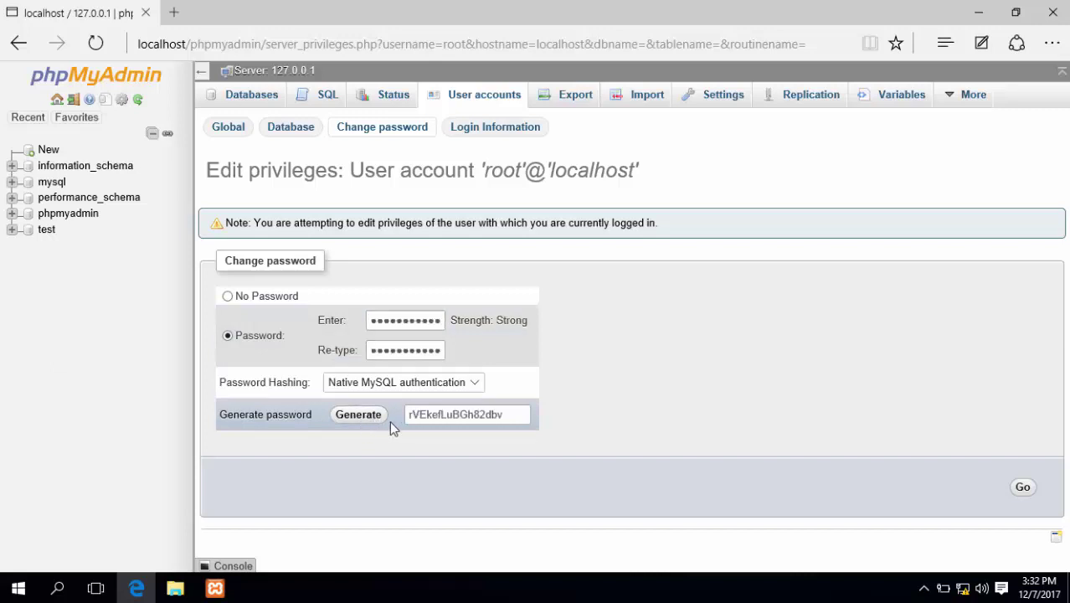
drag(511, 413, 360, 424)
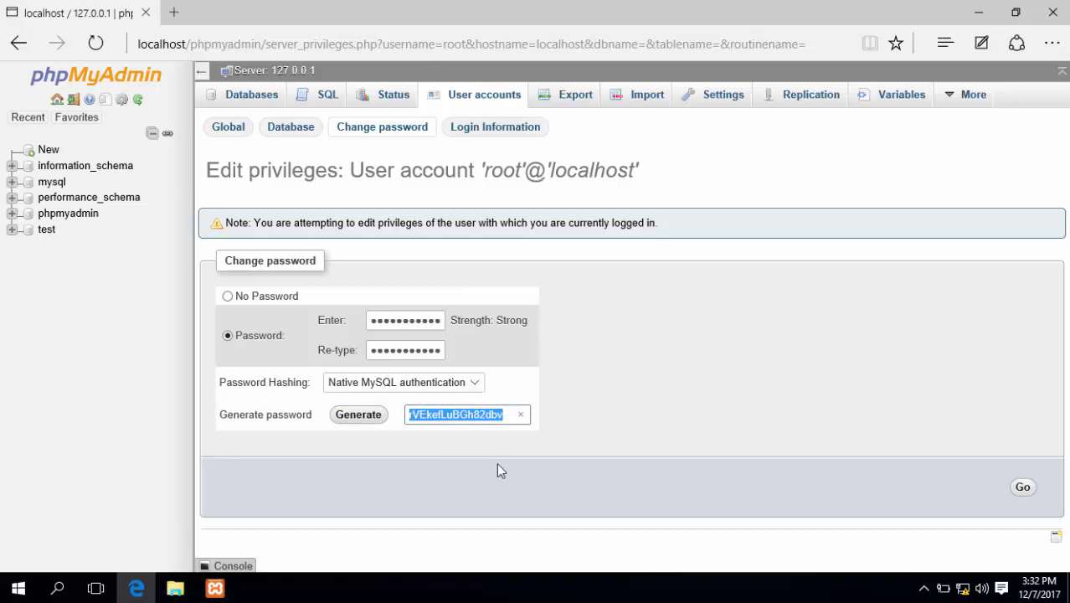
key(BackSpace)
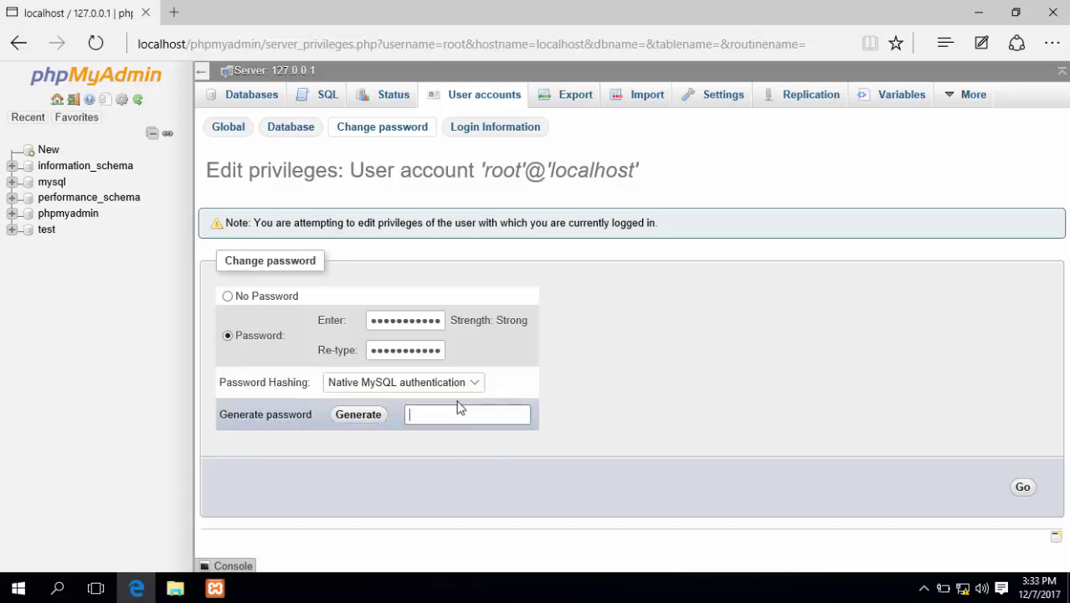
Pick No Password, then type a custom password into the generate box and copy it
click(228, 297)
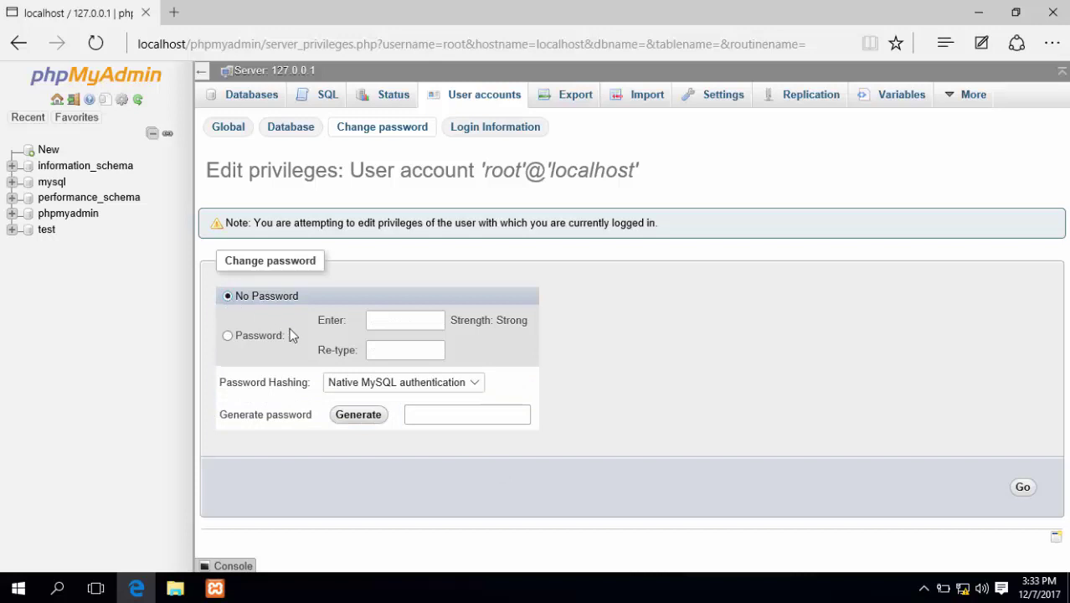
click(446, 414)
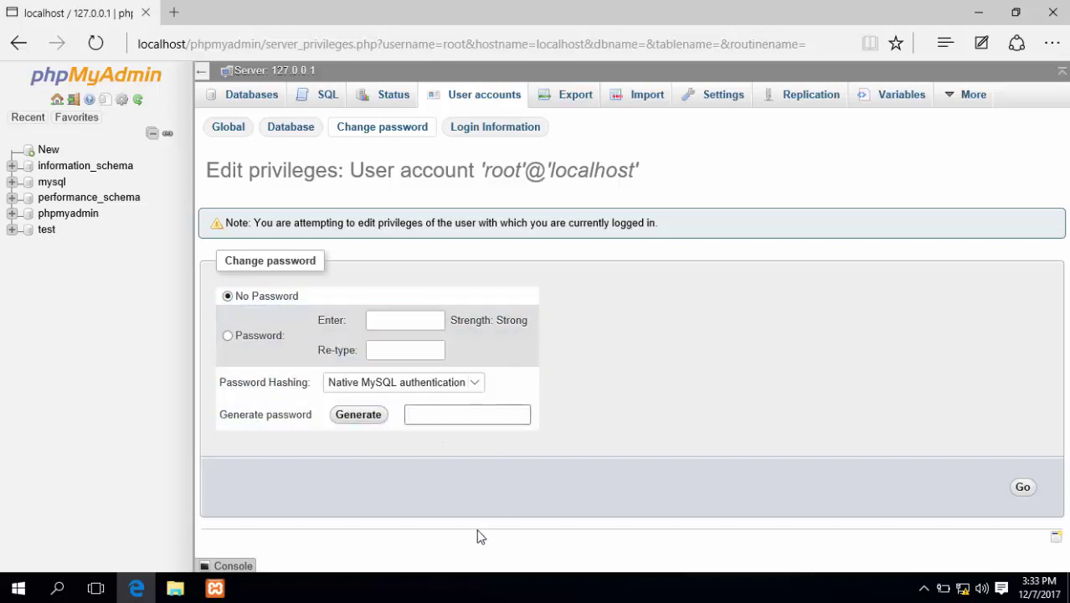
text(testingpassword)
double_click(439, 413)
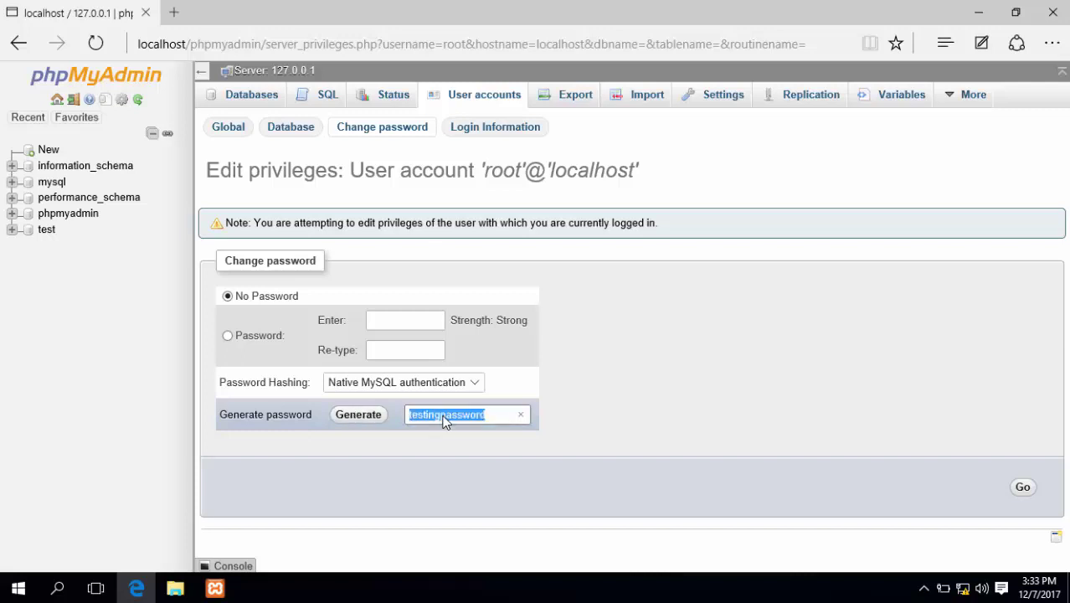
right_click(444, 422)
click(483, 476)
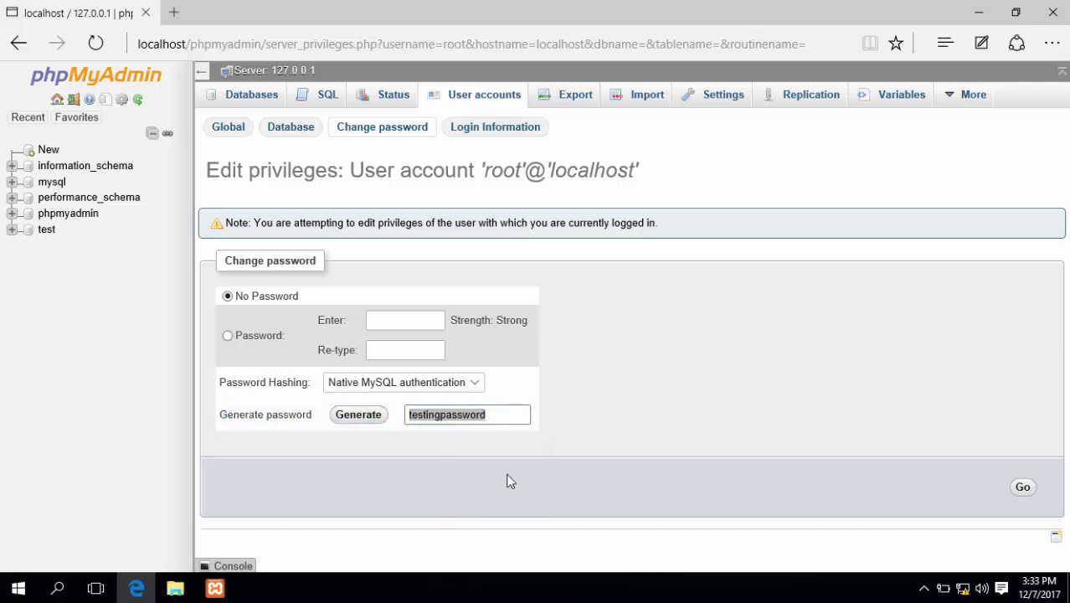
Choose the Password option and paste the copied password into both Enter and Re-type fields
click(399, 319)
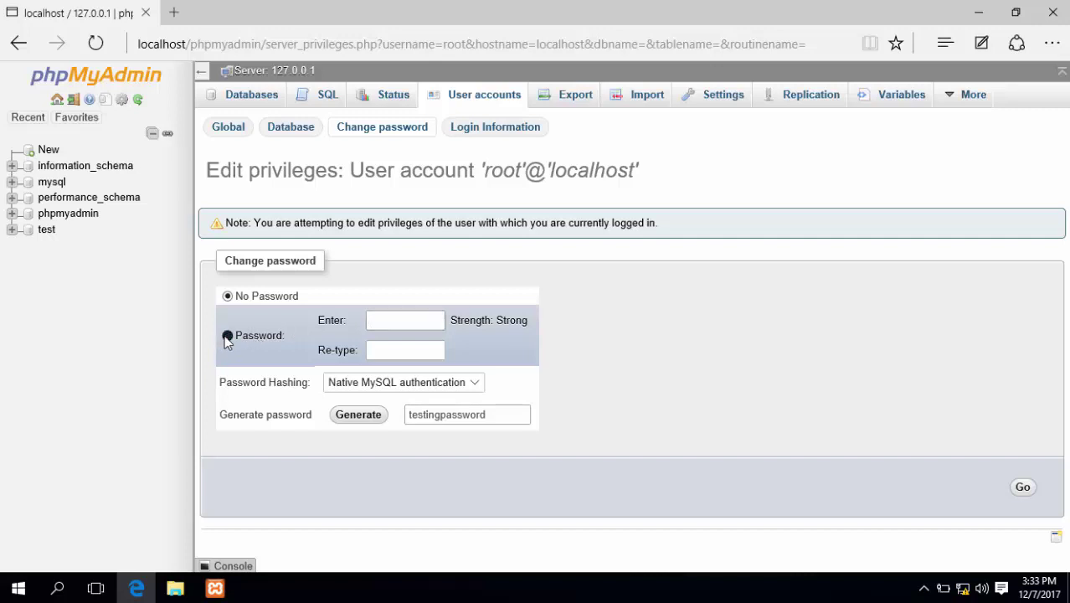
click(227, 334)
right_click(394, 319)
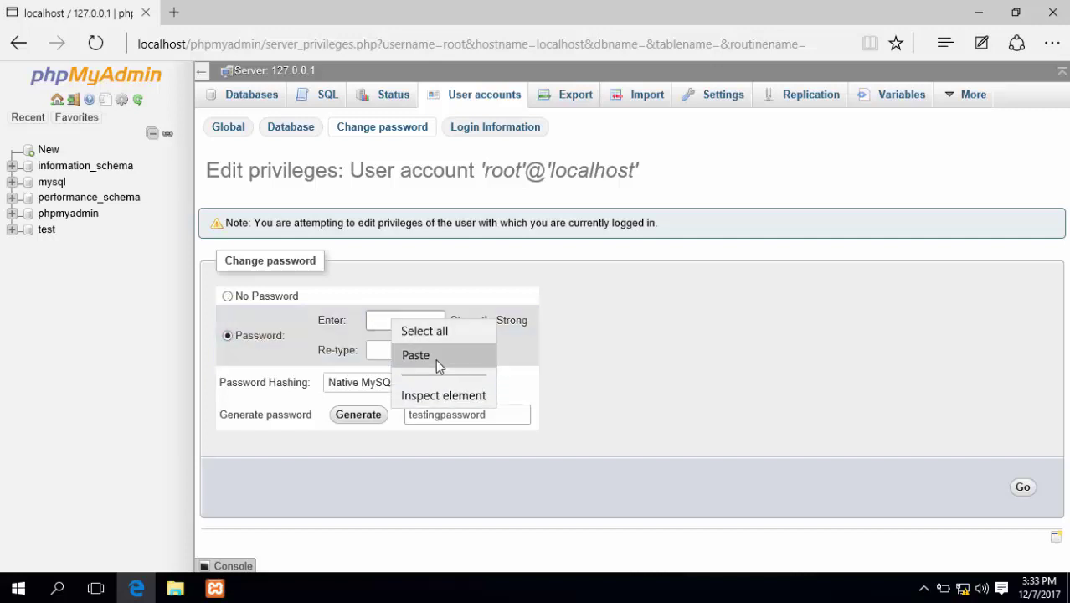
click(436, 359)
click(412, 350)
right_click(412, 349)
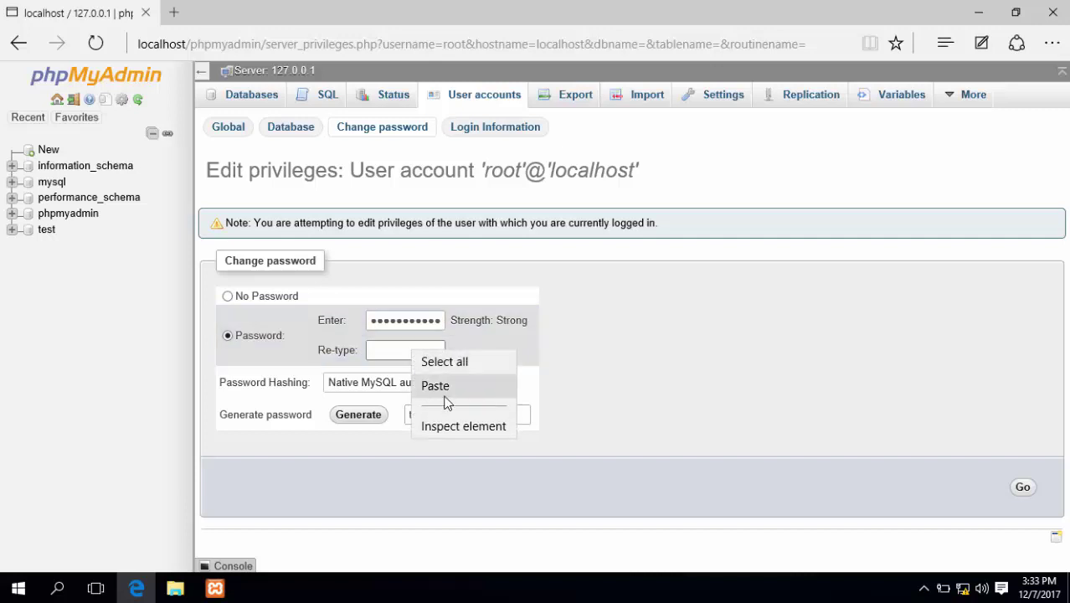
click(464, 387)
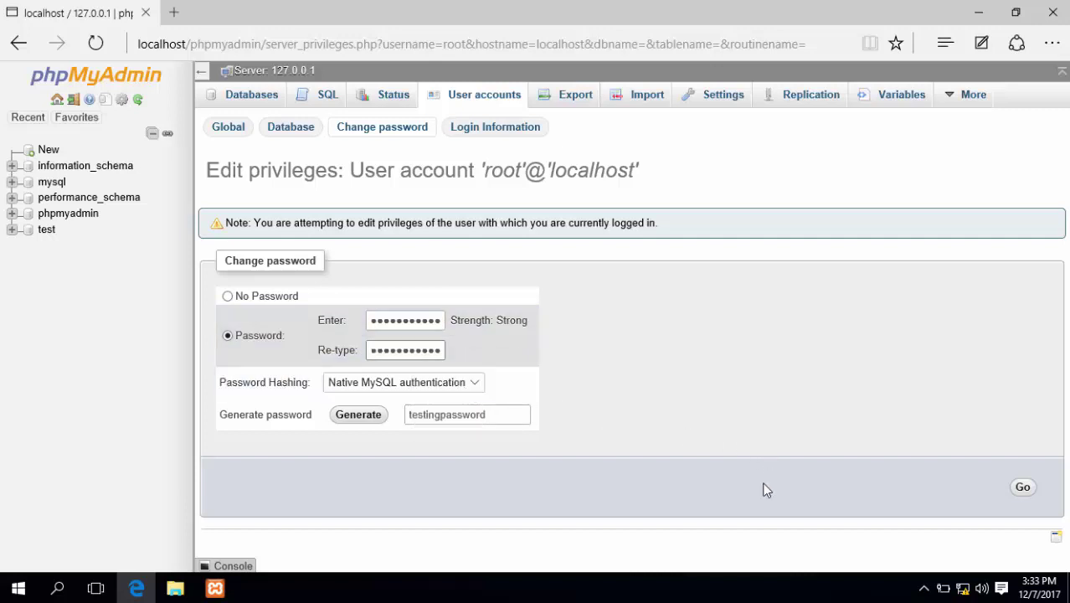
Save root's new password with Go and minimise the XAMPP Control Panel
click(1023, 489)
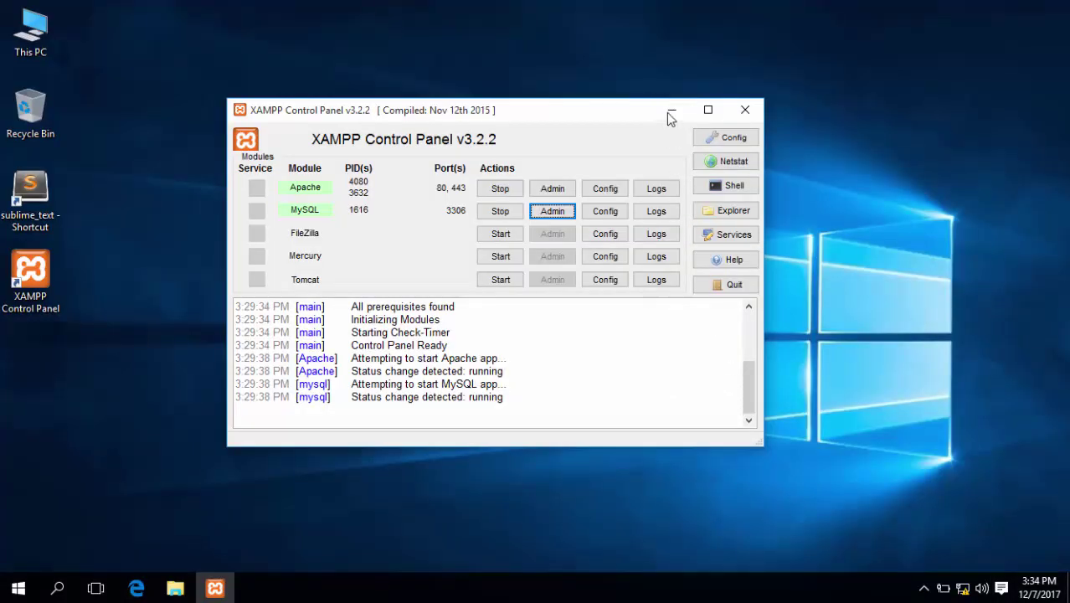
click(670, 112)
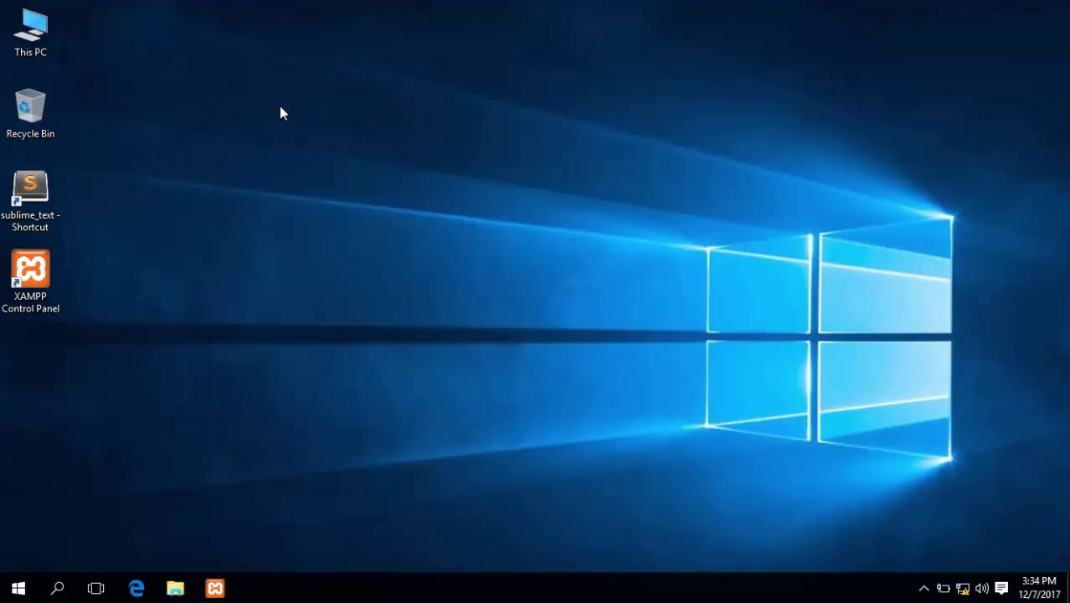
Navigate File Explorer from This PC through Local Disk (C:) and xampp into C:\xampp\phpMyAdmin
double_click(34, 41)
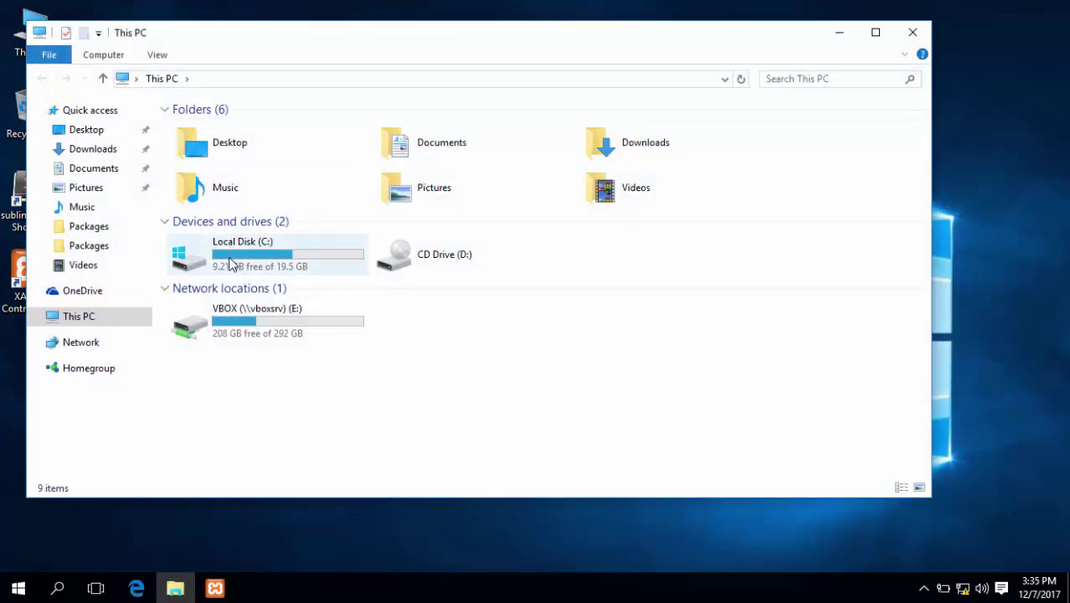
click(194, 262)
double_click(193, 260)
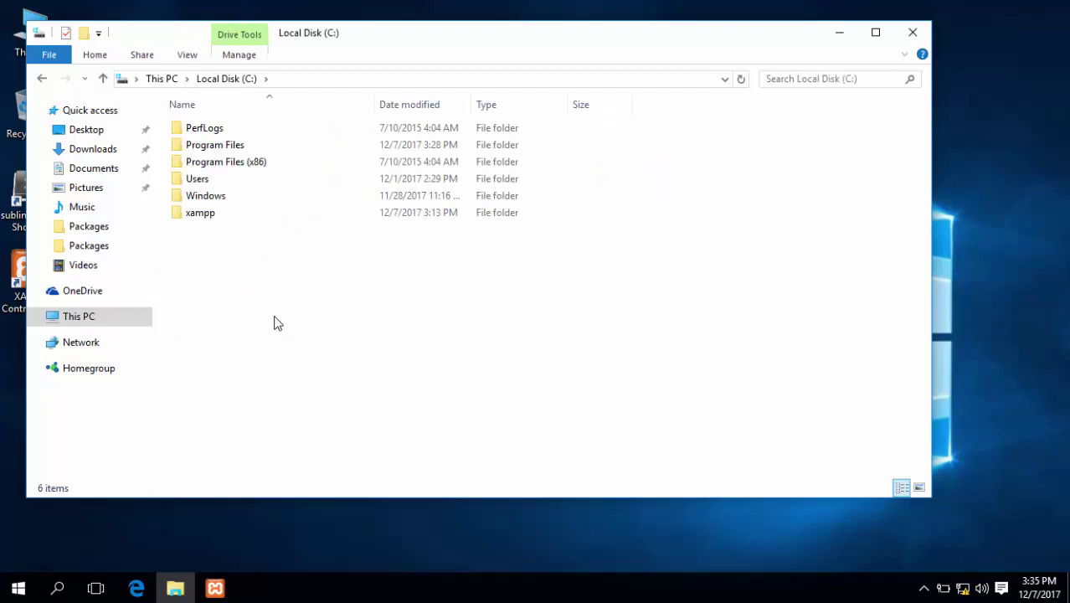
double_click(201, 215)
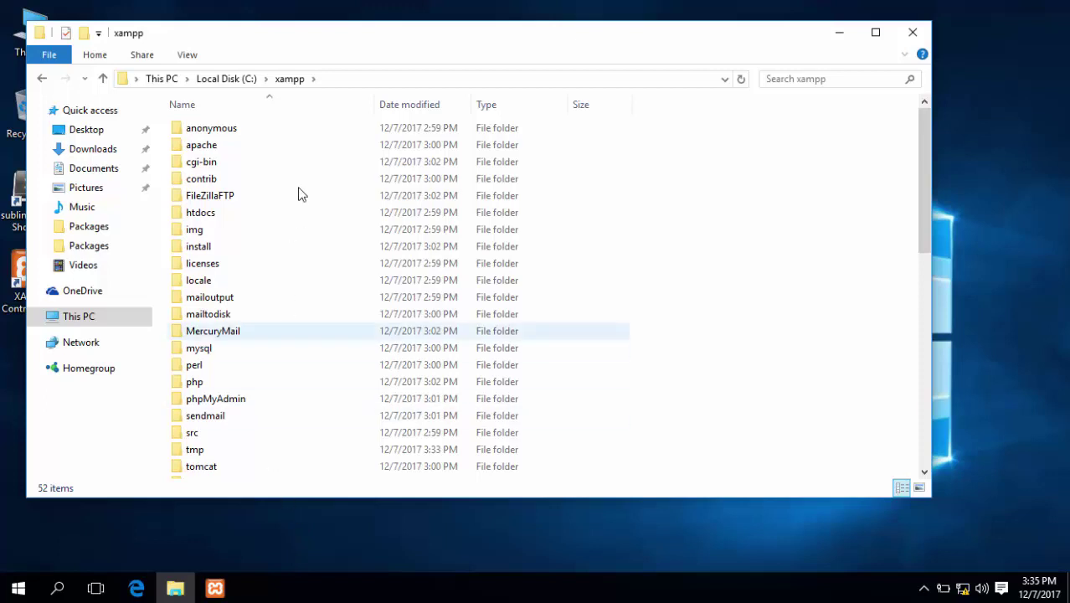
click(342, 78)
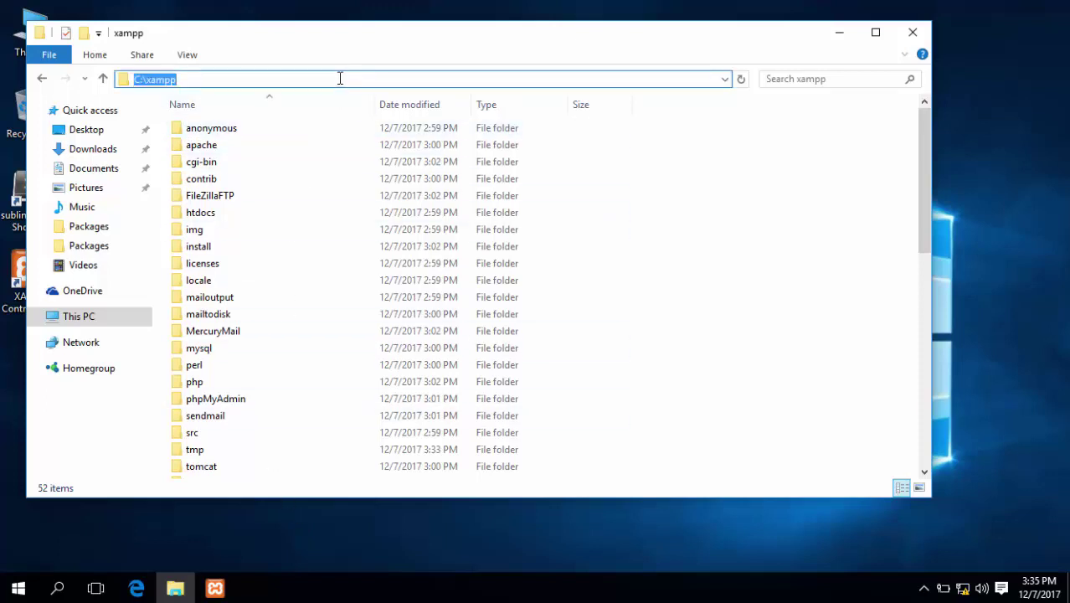
click(218, 400)
double_click(237, 403)
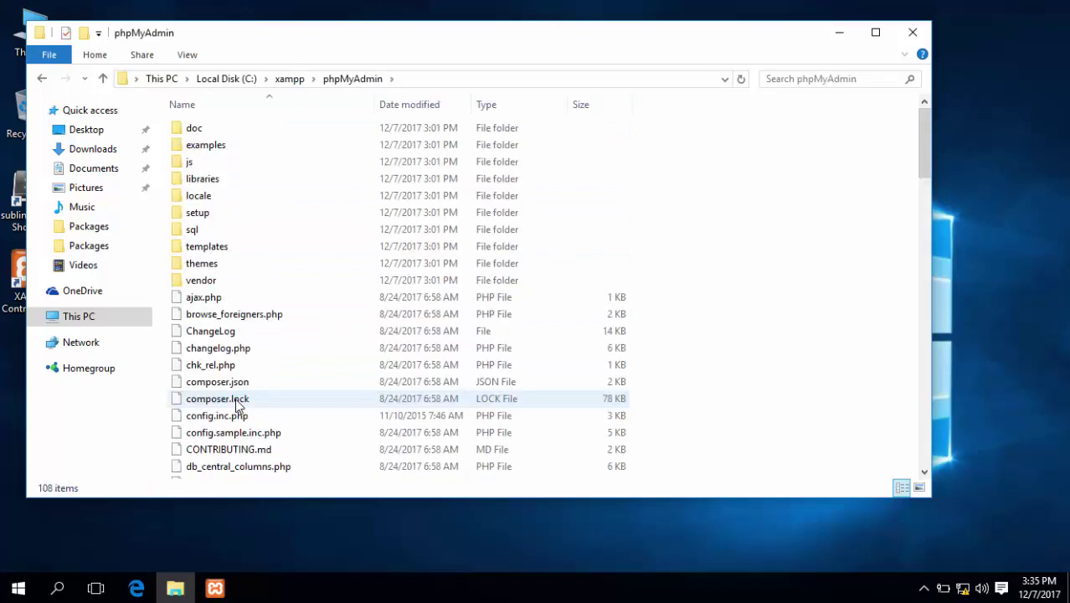
drag(326, 37, 443, 32)
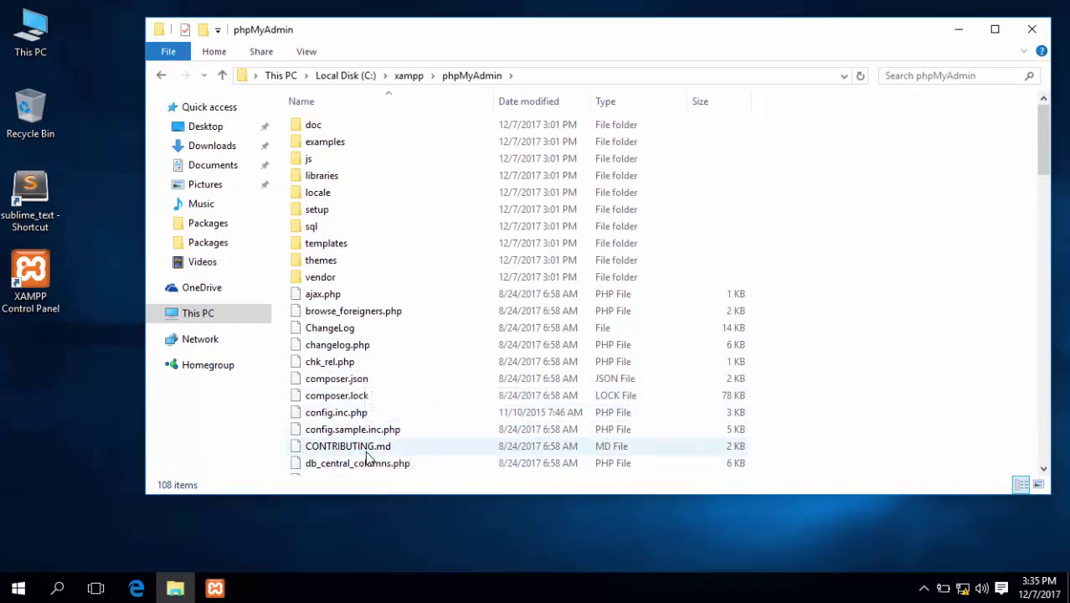
Launch Sublime Text 2 and drag config.inc.php from the phpMyAdmin folder into it
click(343, 414)
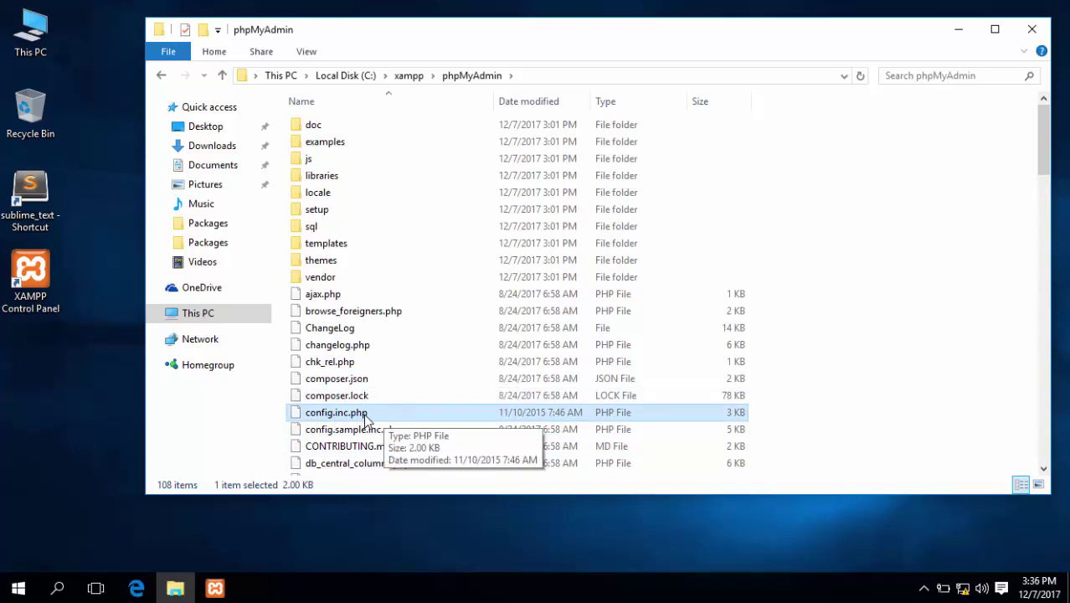
right_click(363, 414)
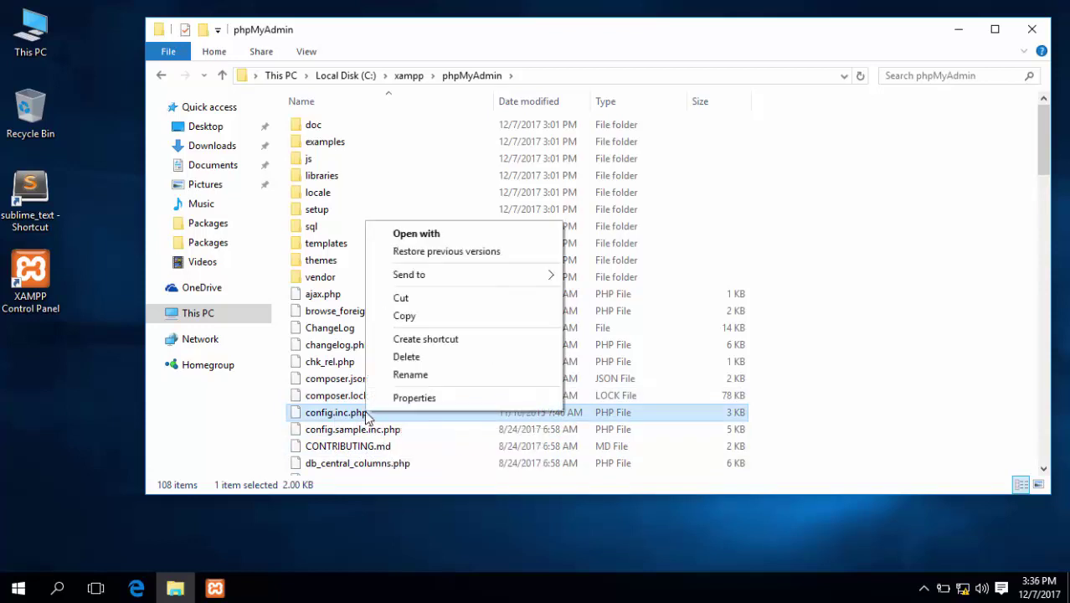
click(91, 389)
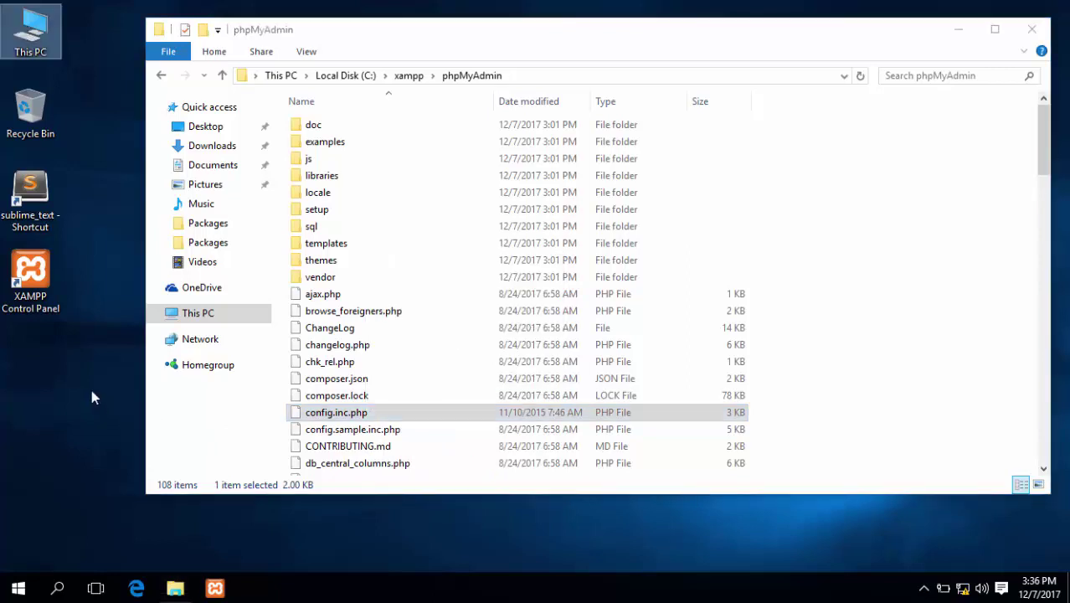
double_click(38, 194)
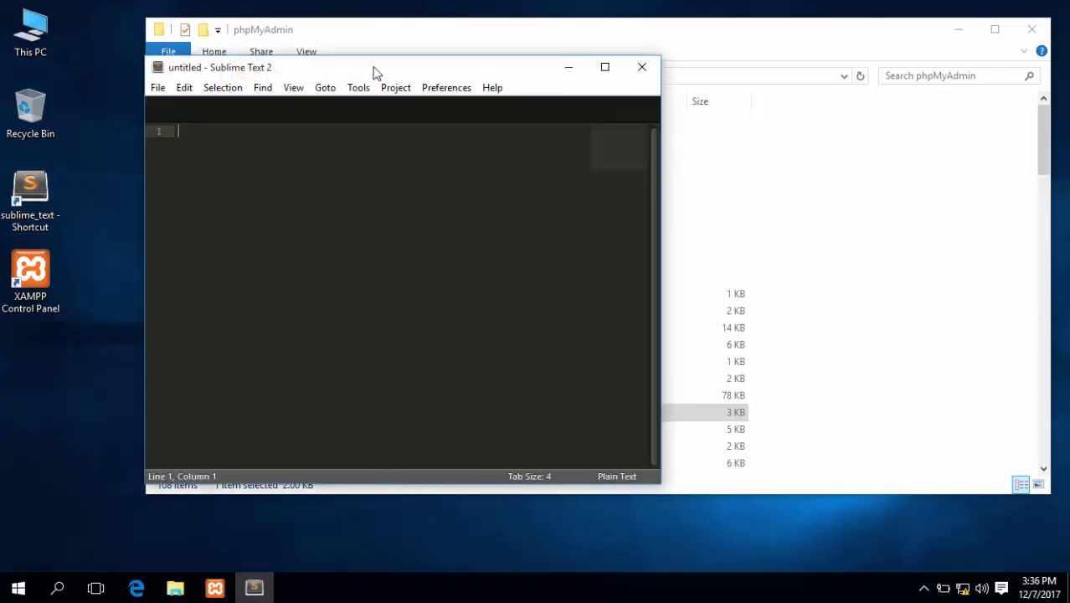
drag(375, 74, 640, 48)
drag(332, 412, 540, 306)
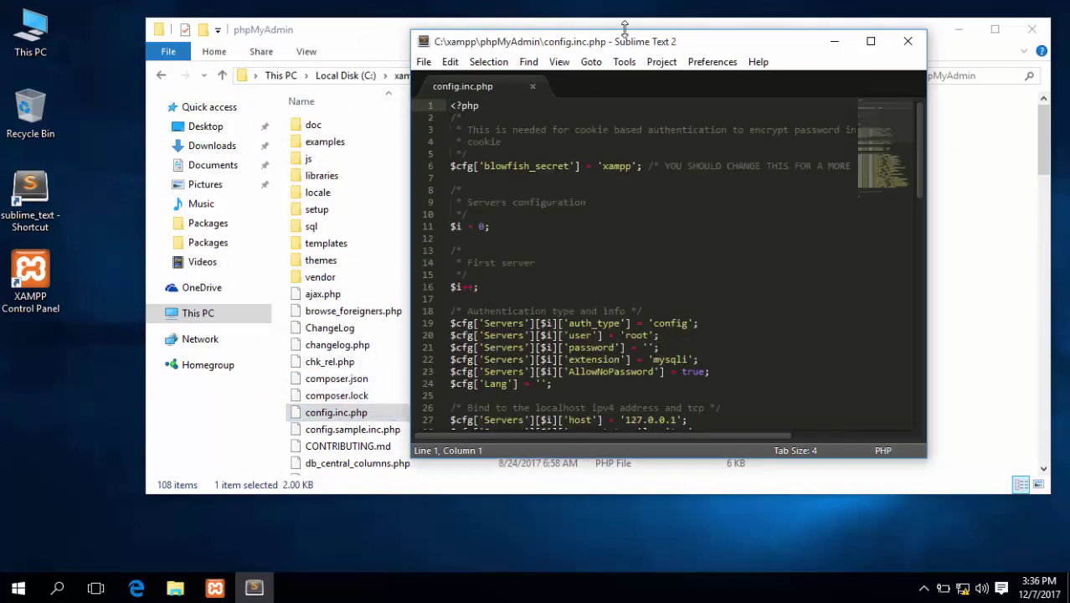
Maximise Sublime Text and enlarge config.inc.php's font to show the authentication settings
click(870, 42)
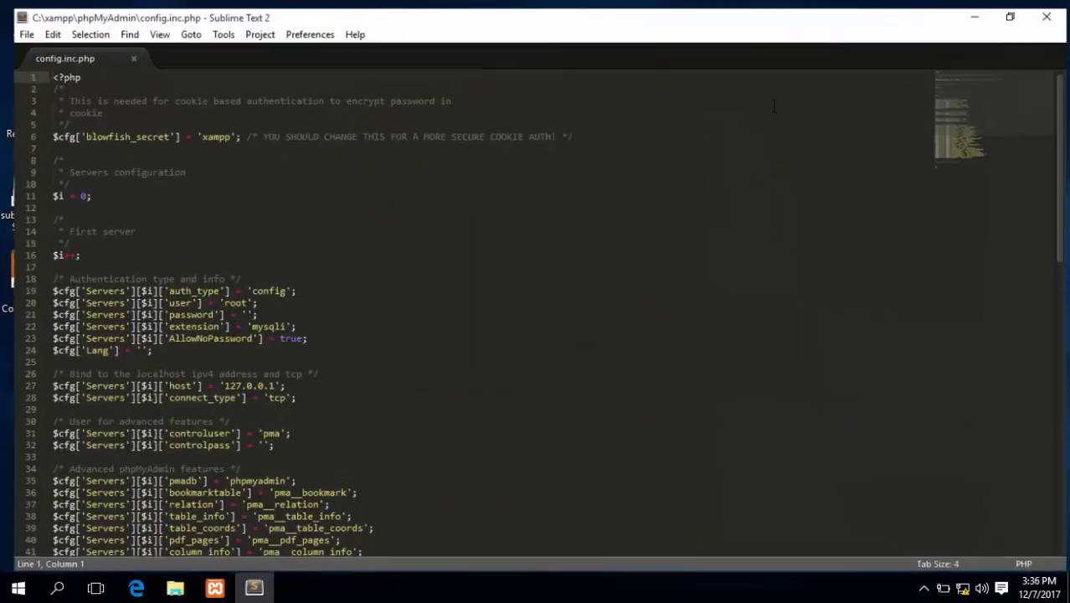
scroll(406, 370, up, 2)
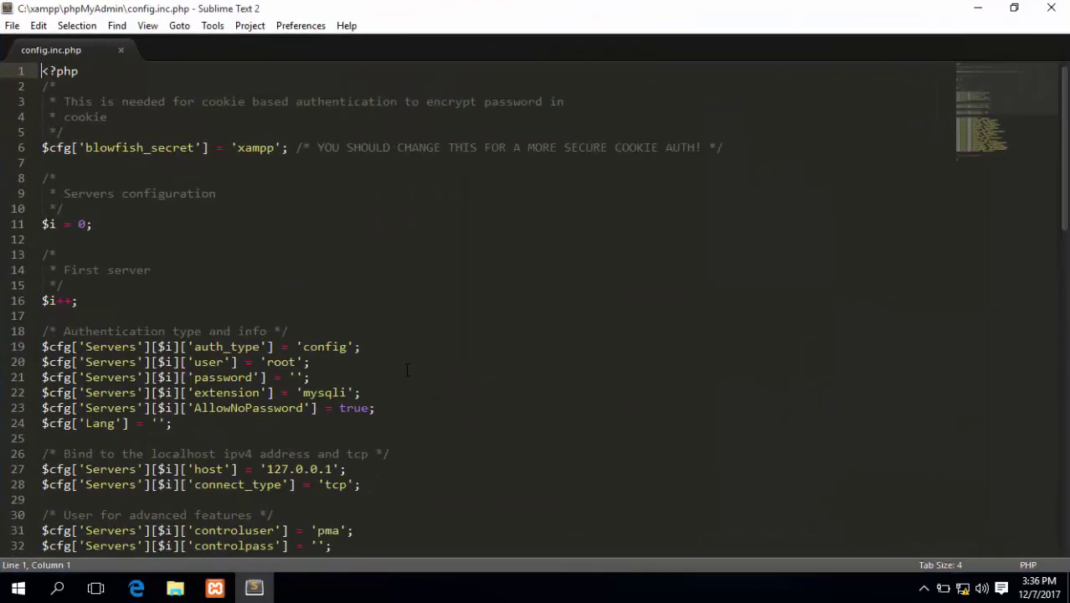
scroll(410, 369, up, 1)
scroll(424, 369, up, 1)
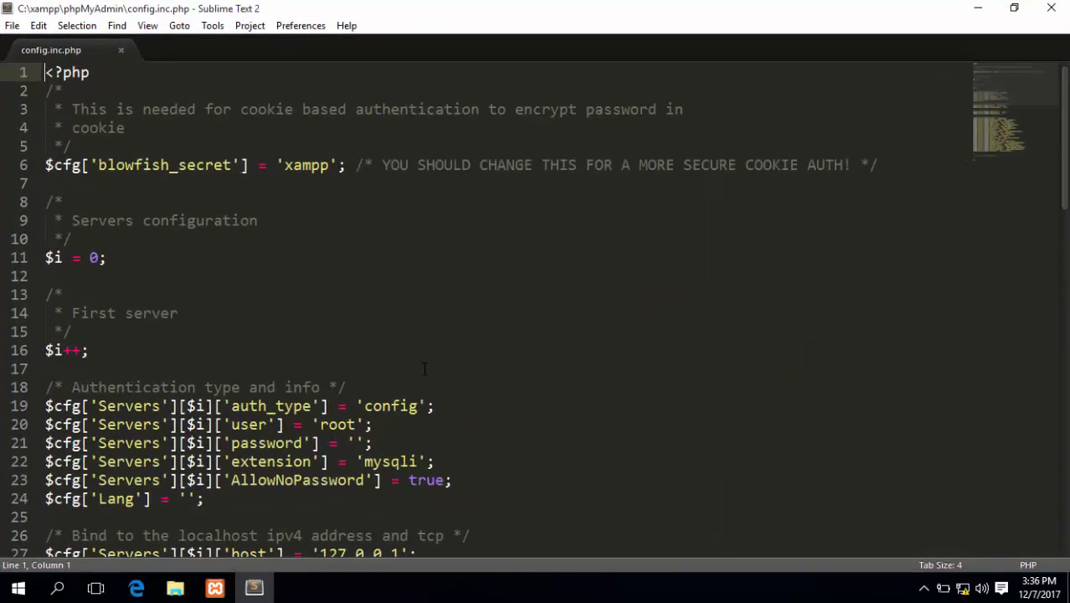
scroll(527, 374, up, 1)
scroll(548, 371, down, 2)
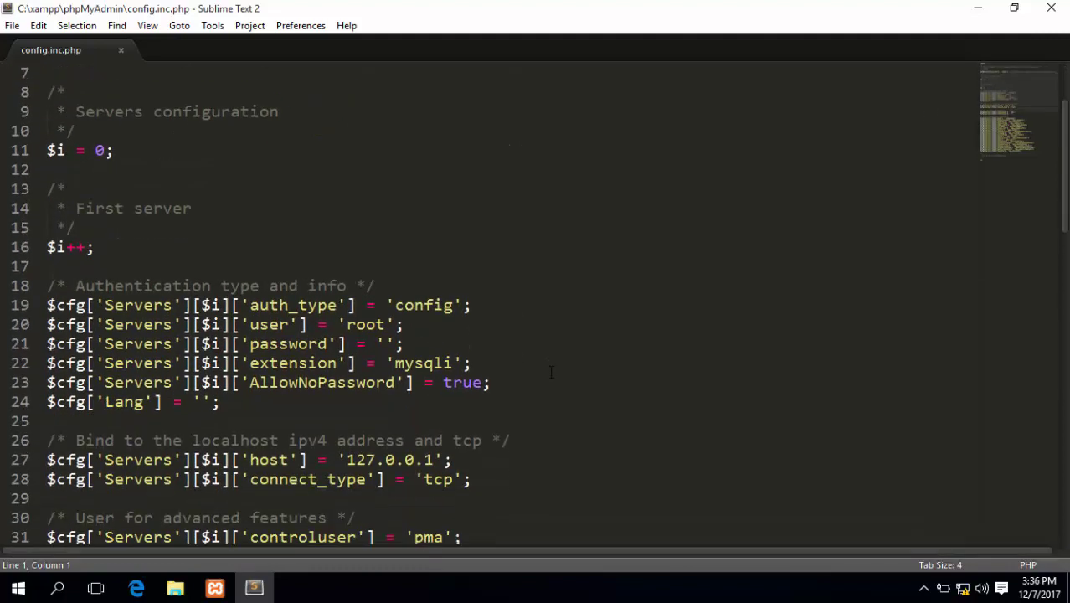
scroll(551, 374, up, 1)
scroll(551, 374, down, 1)
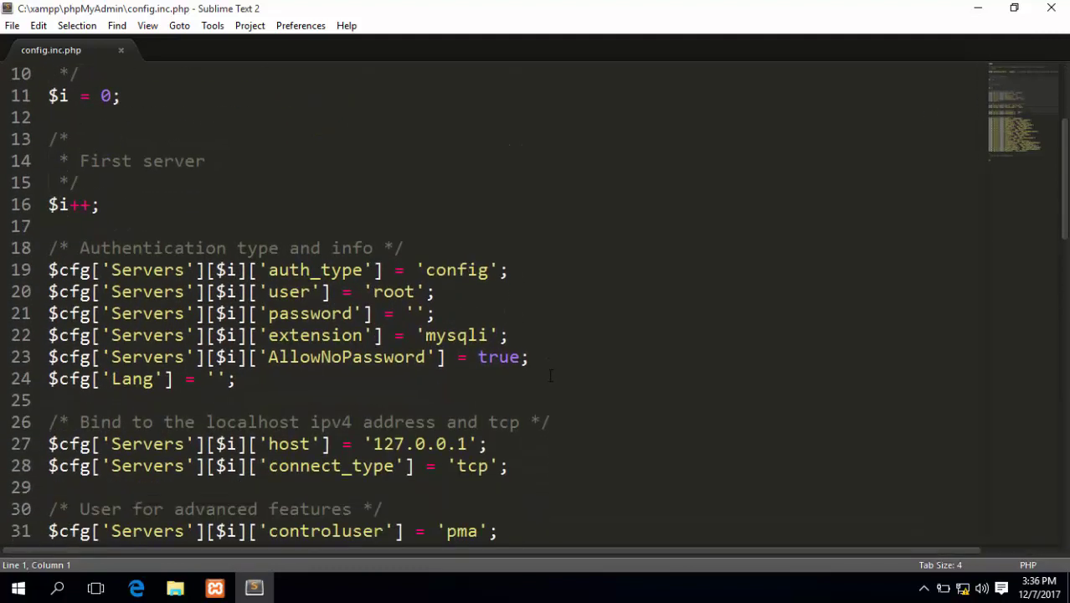
scroll(551, 375, up, 1)
scroll(551, 375, down, 1)
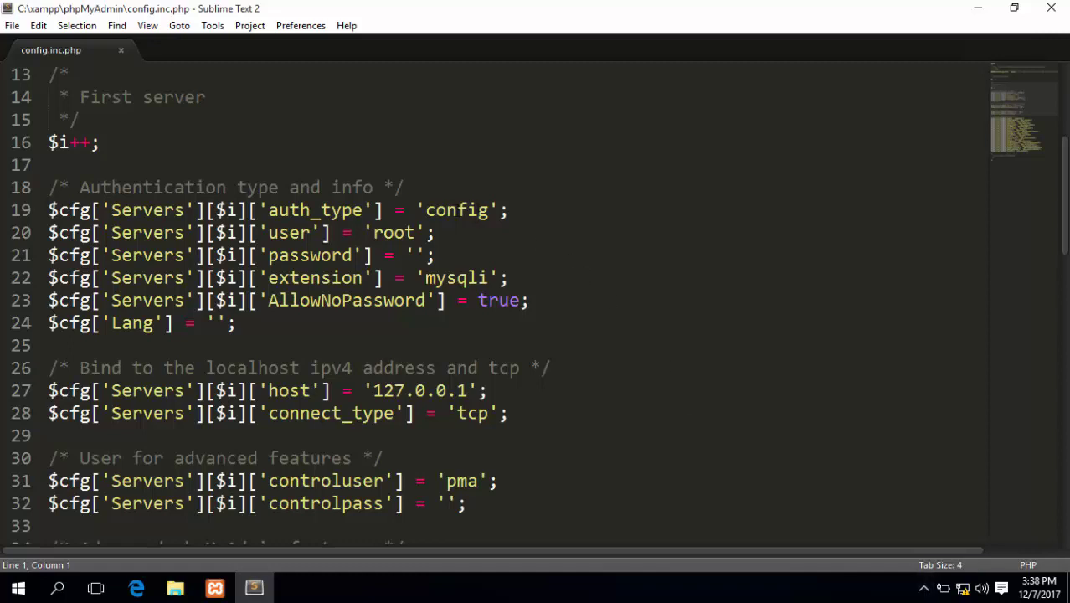
Change the auth_type value on line 19 from 'config' to 'cookie'
double_click(457, 210)
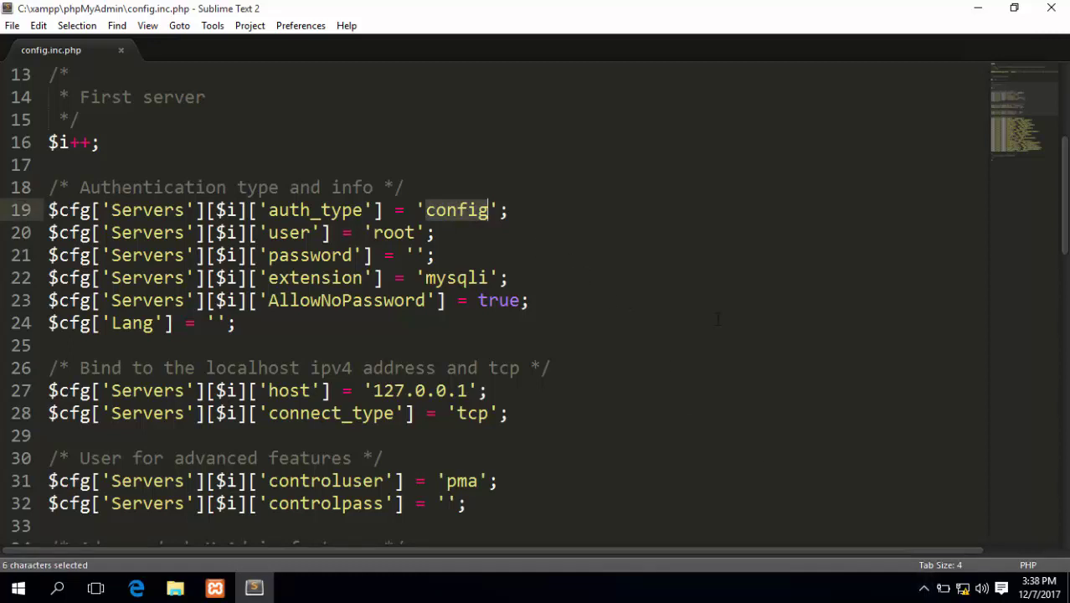
text(cooki)
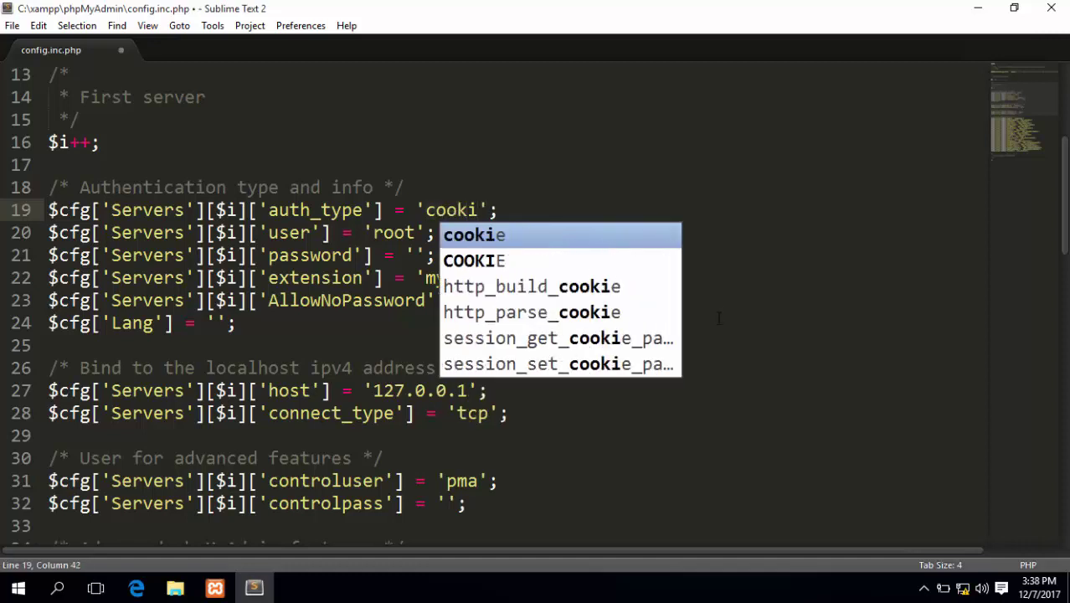
key(Down)
key(Up)
key(Return)
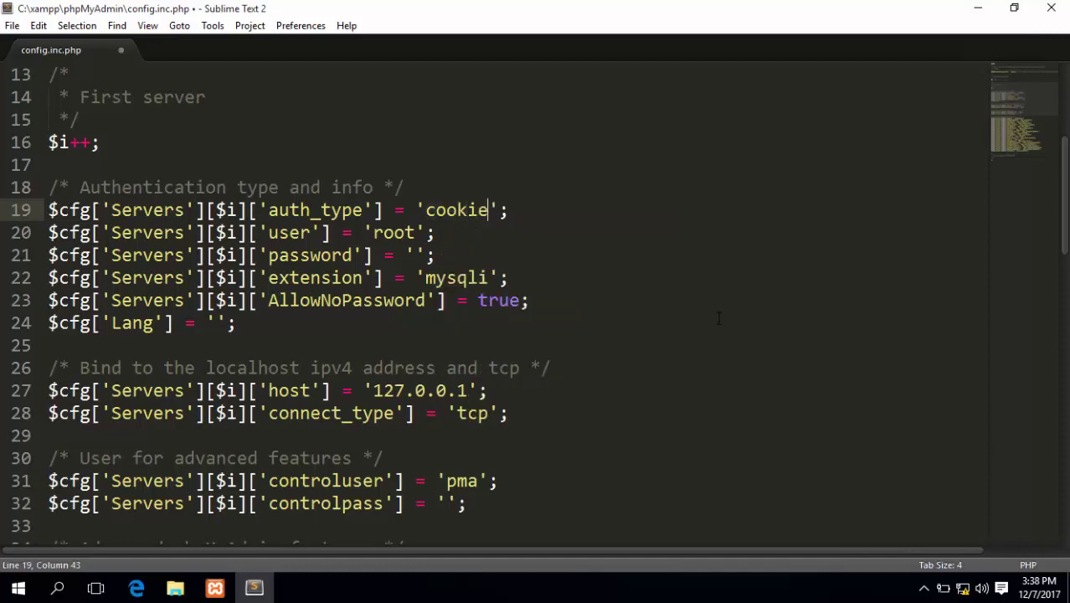
Change AllowNoPassword on line 23 from true to false
double_click(507, 302)
text(fals)
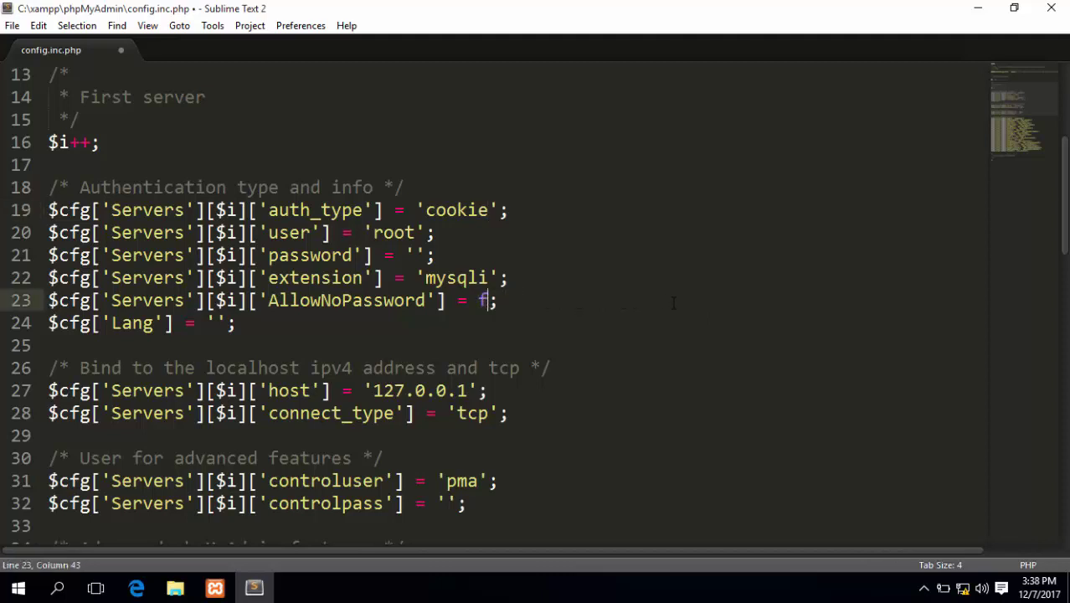
text(e)
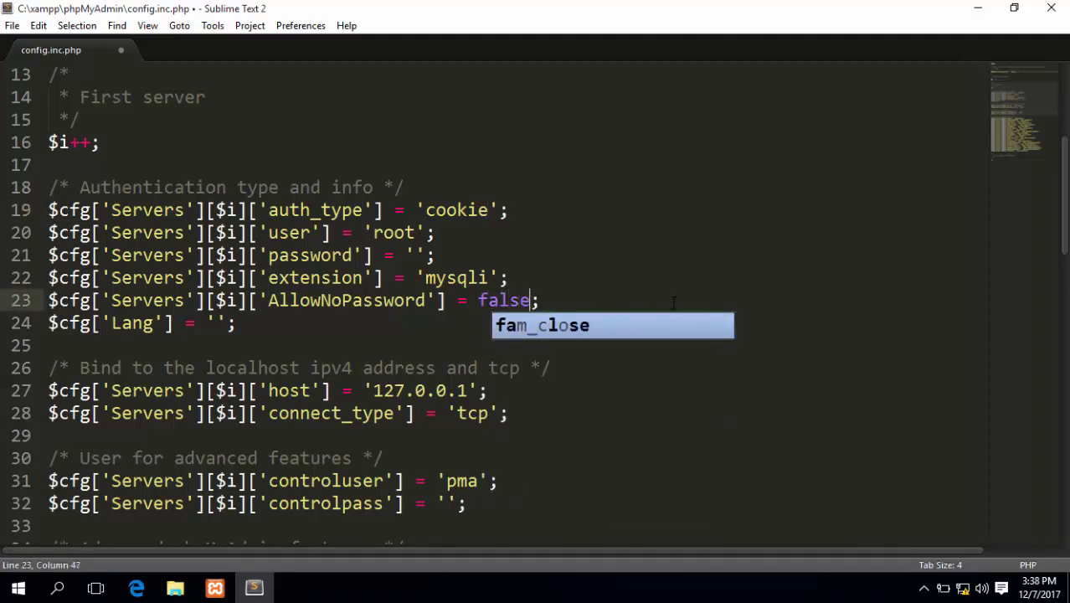
key(Right)
click(600, 271)
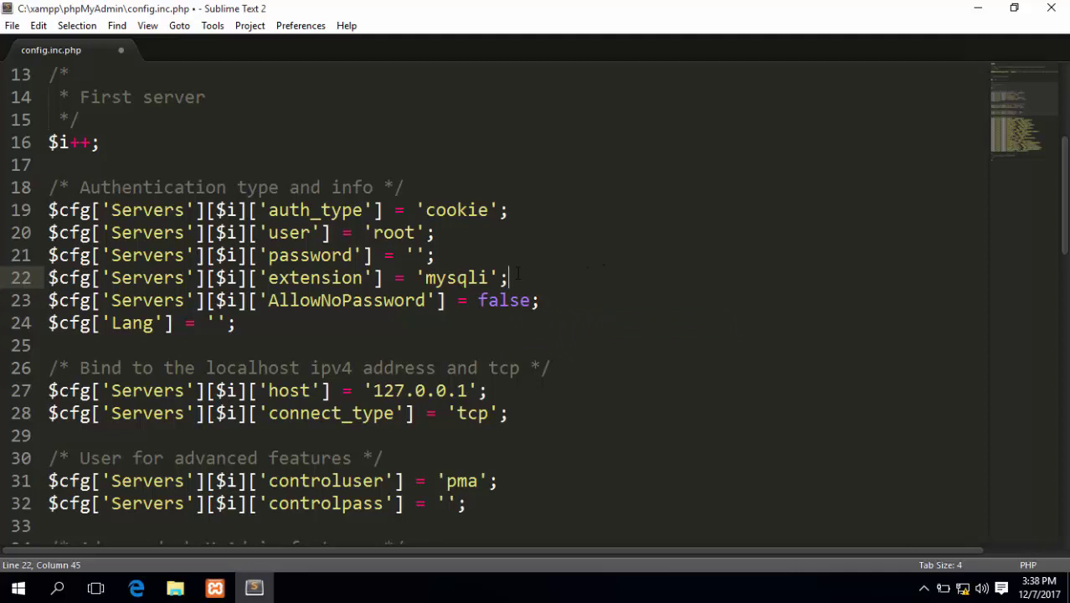
drag(373, 233, 415, 233)
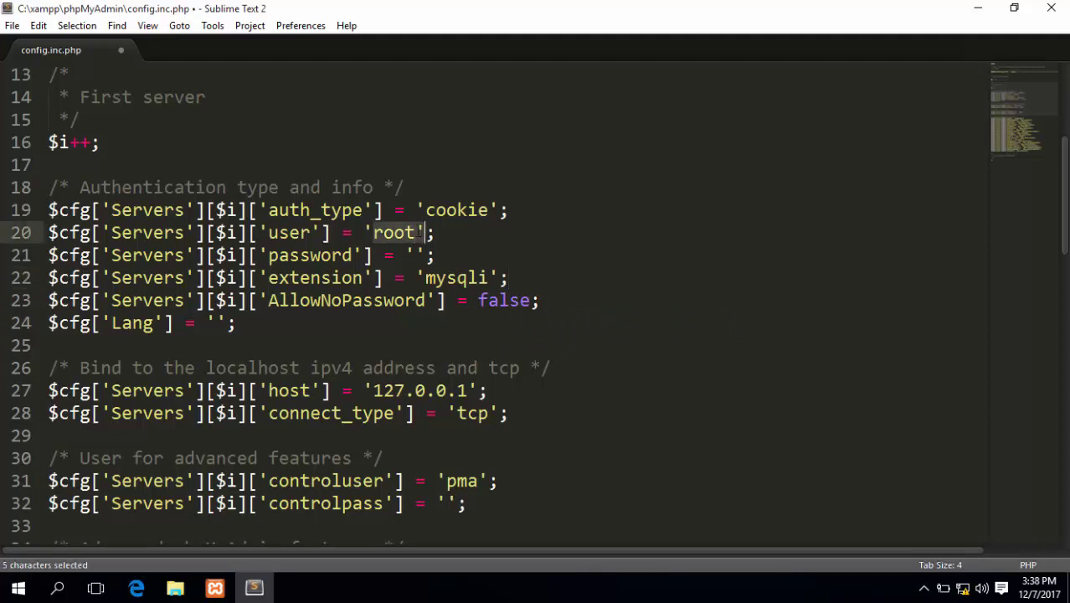
click(553, 240)
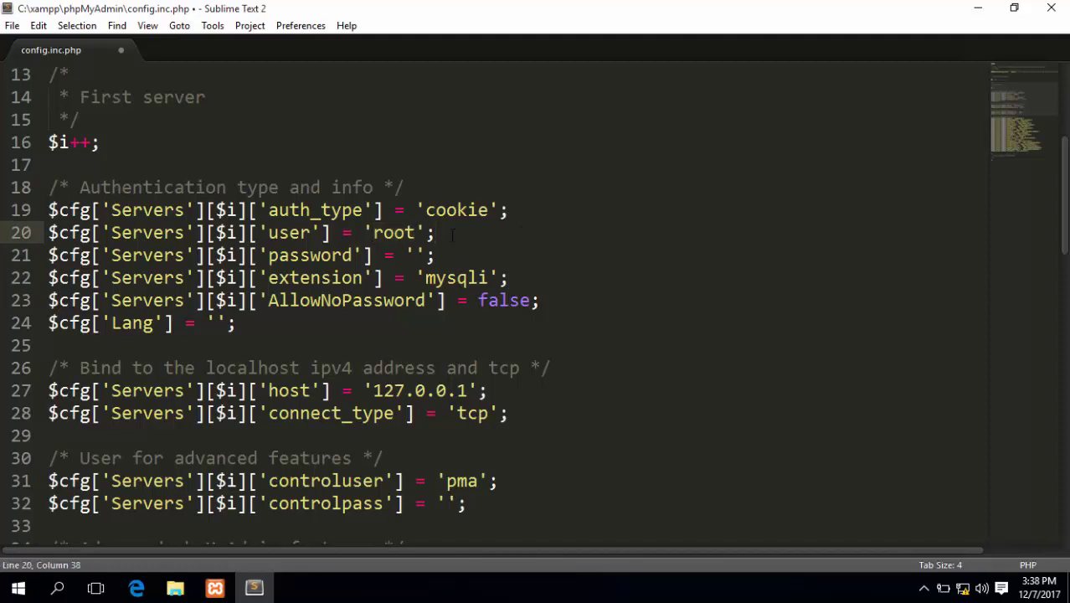
Save config.inc.php, then return to the browser and reload phpMyAdmin to reach its login page
click(13, 26)
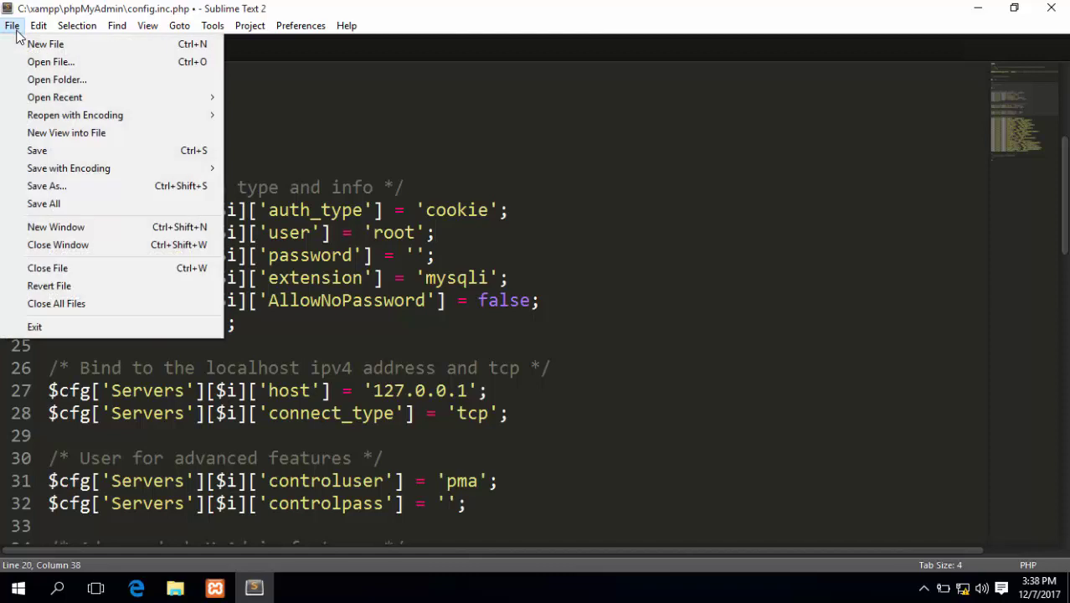
click(89, 158)
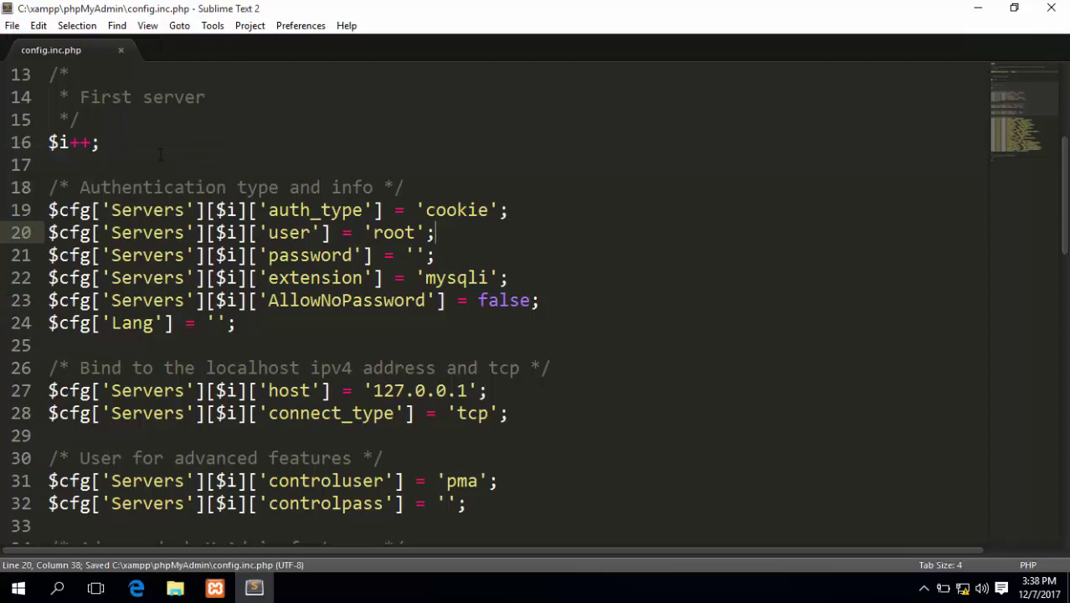
click(978, 9)
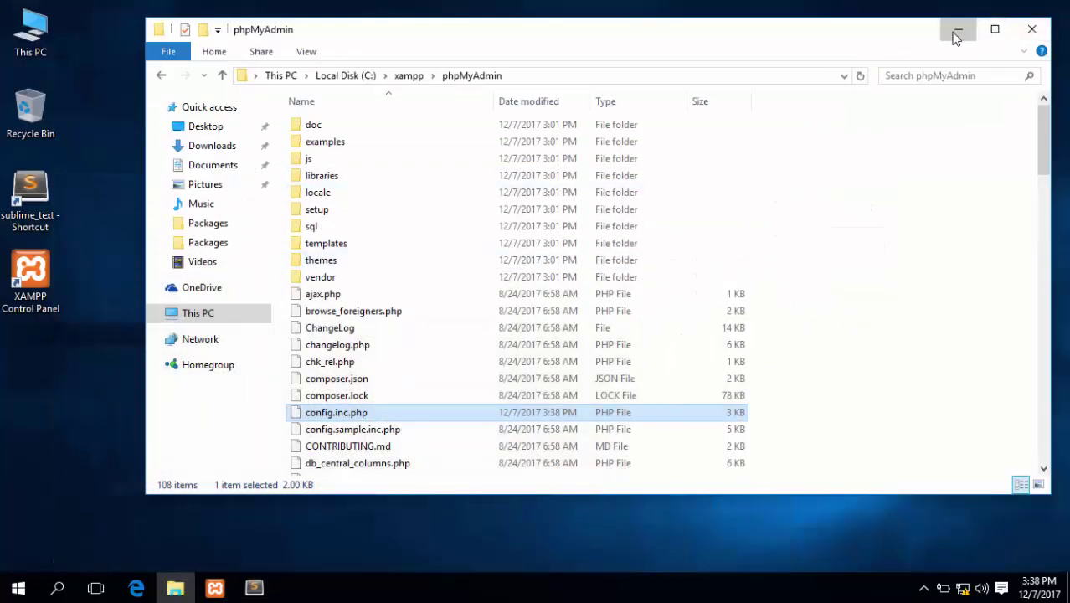
click(956, 31)
click(136, 588)
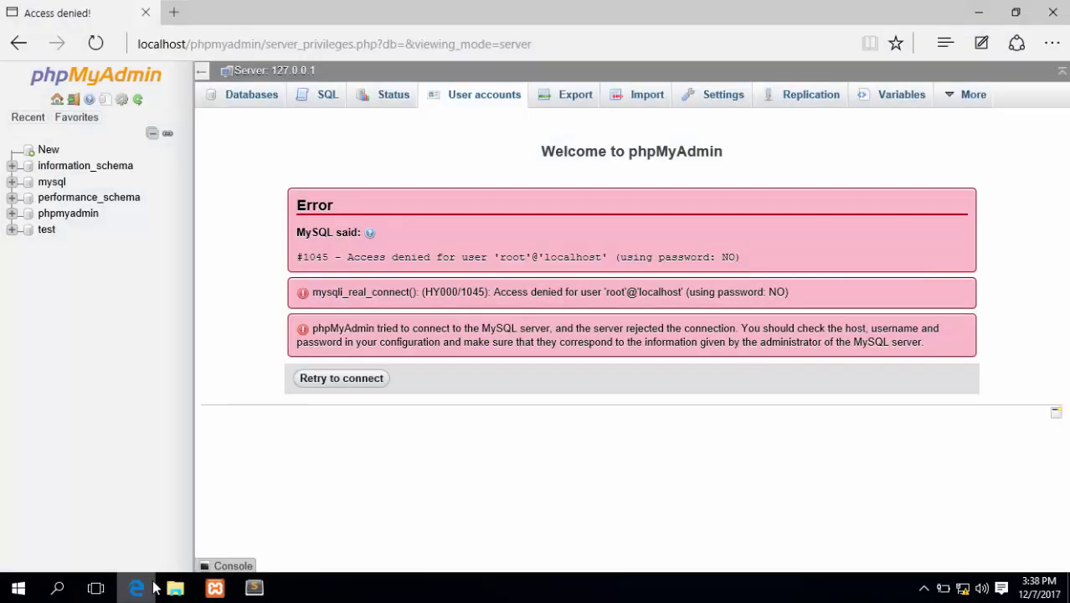
click(58, 101)
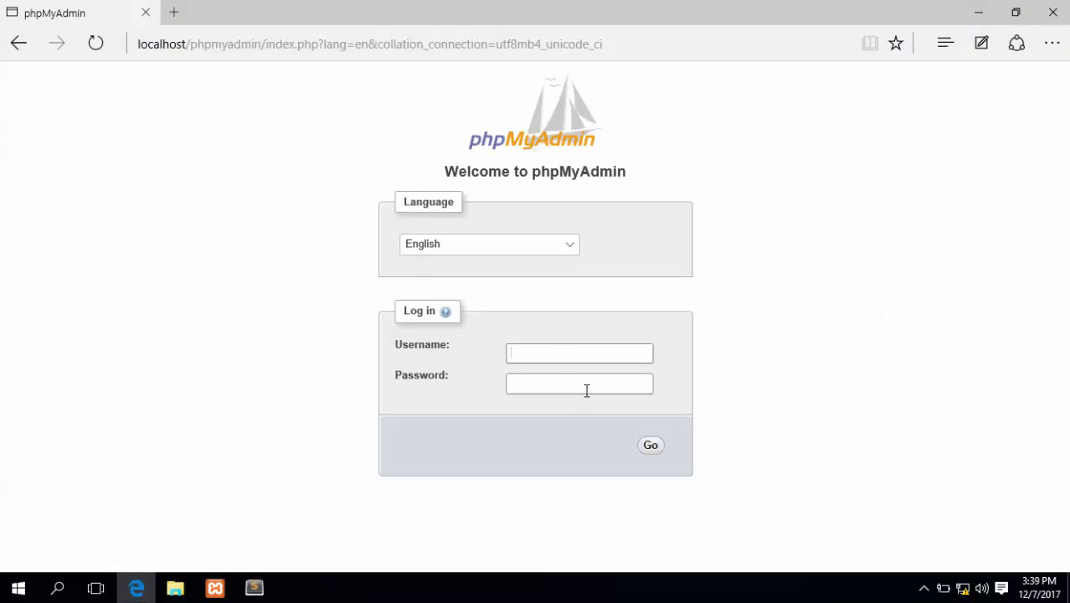
Log in to phpMyAdmin as root with the new password, checking it with the eye icon
text(root)
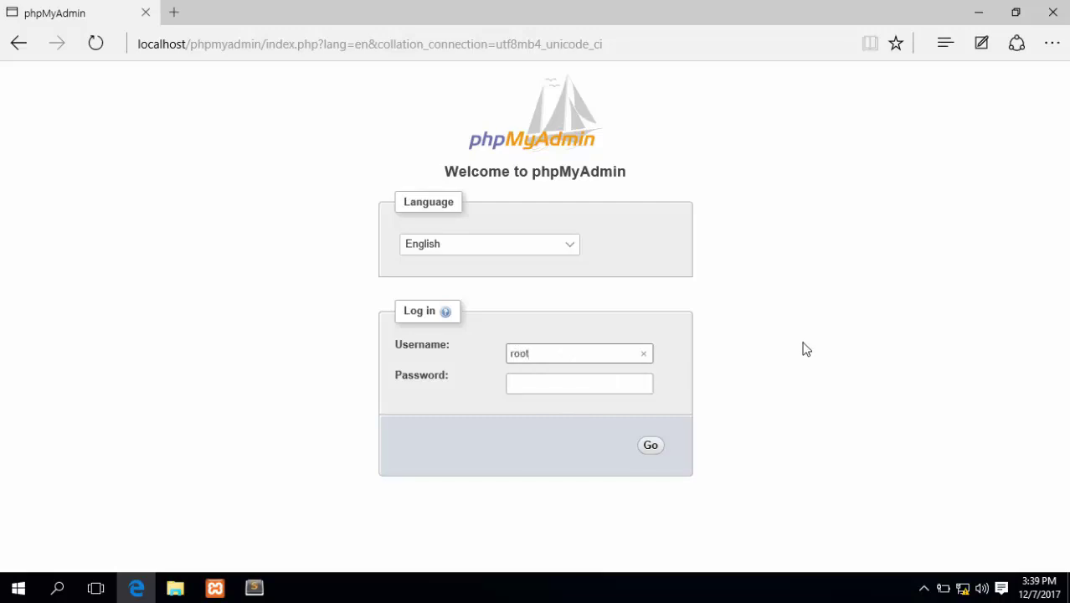
click(623, 388)
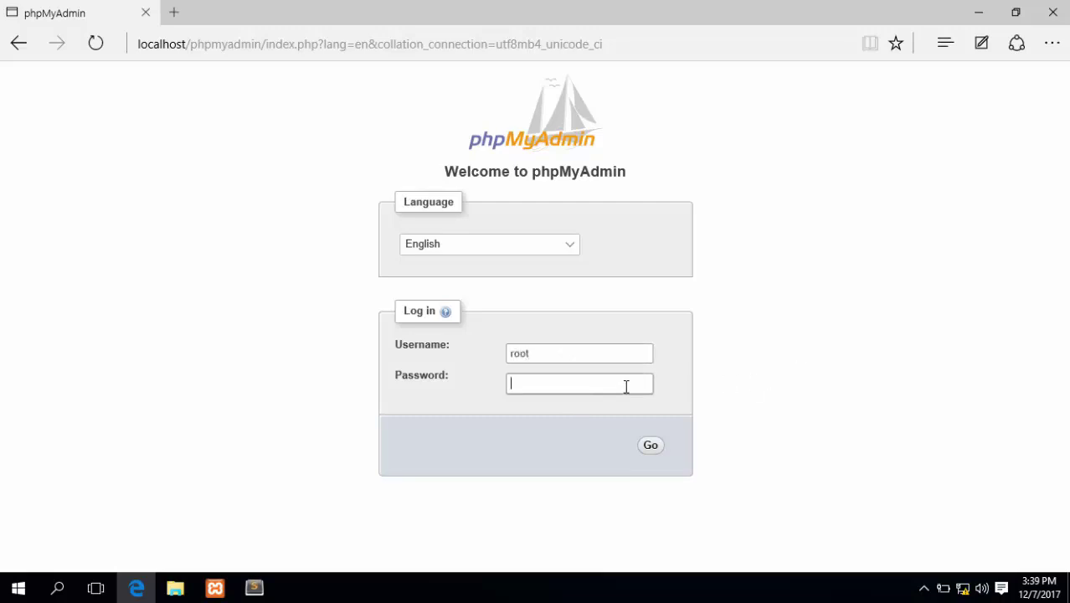
text(r)
text(oot123)
text(•••••••)
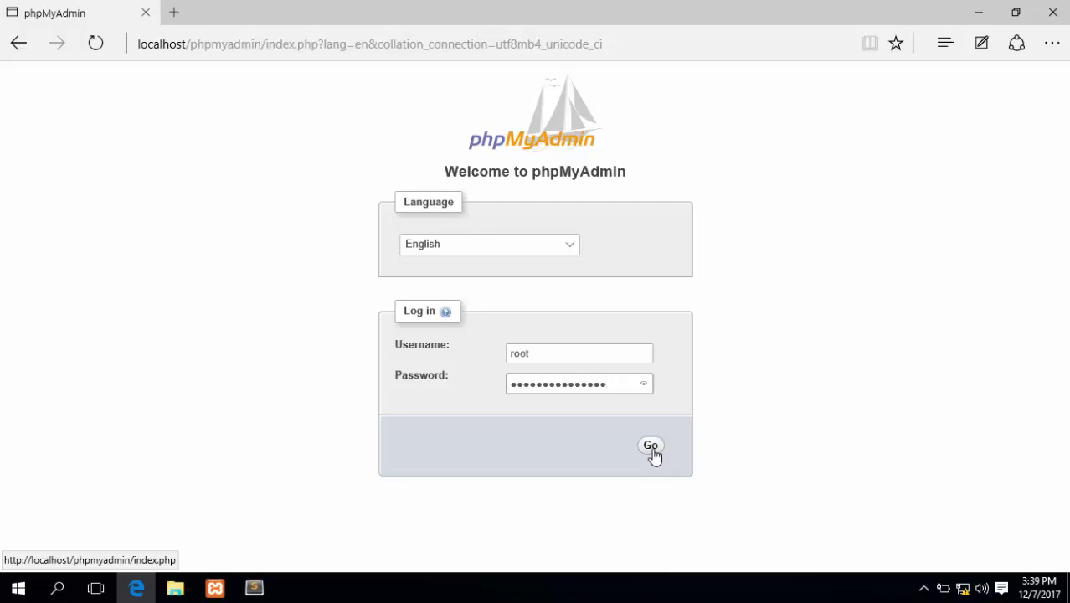
click(645, 384)
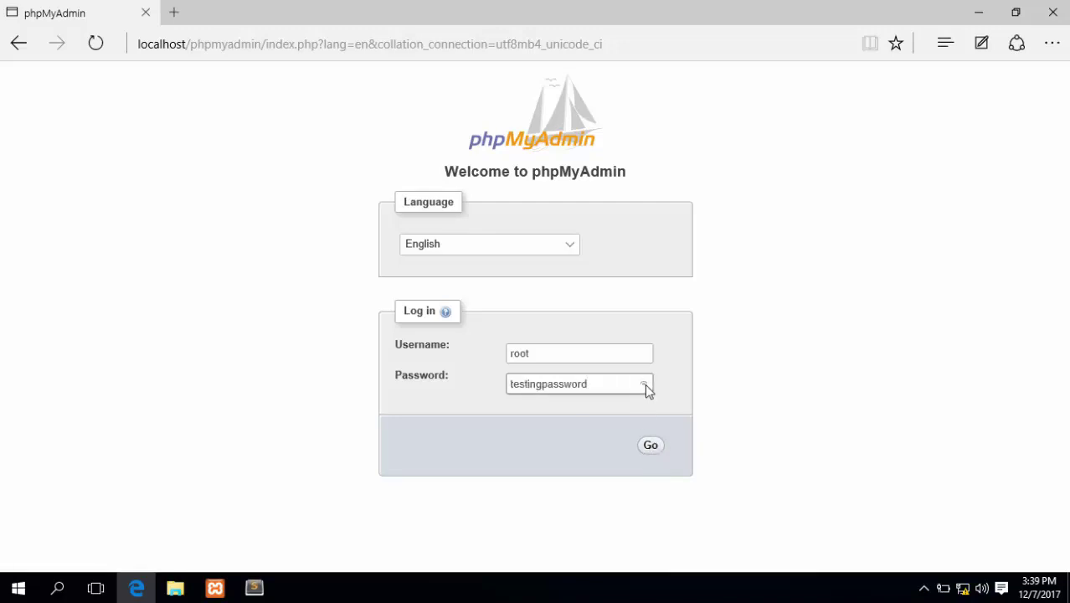
drag(645, 383, 644, 381)
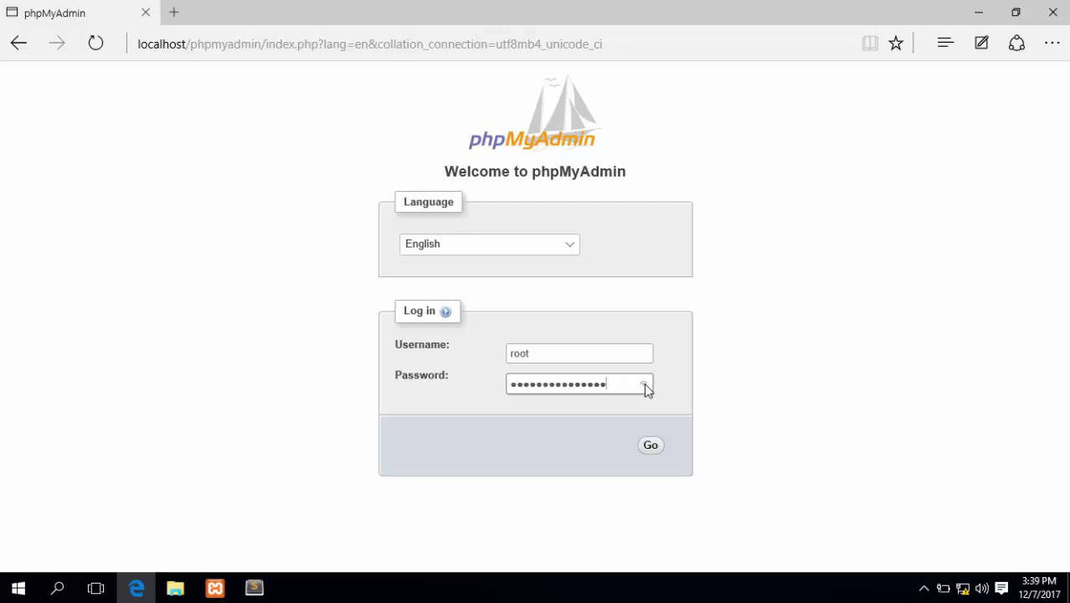
click(652, 447)
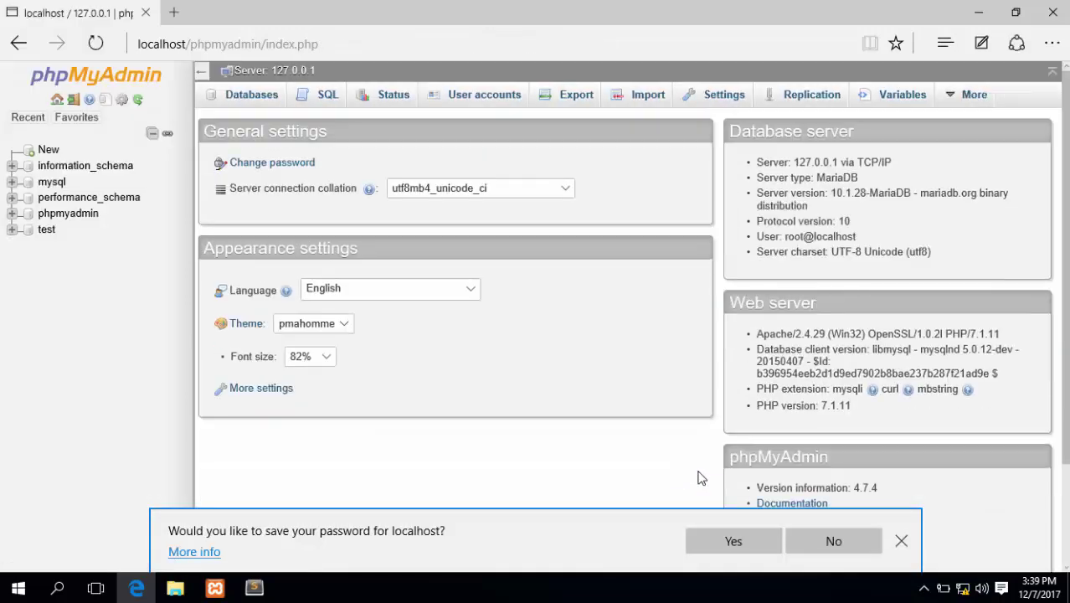